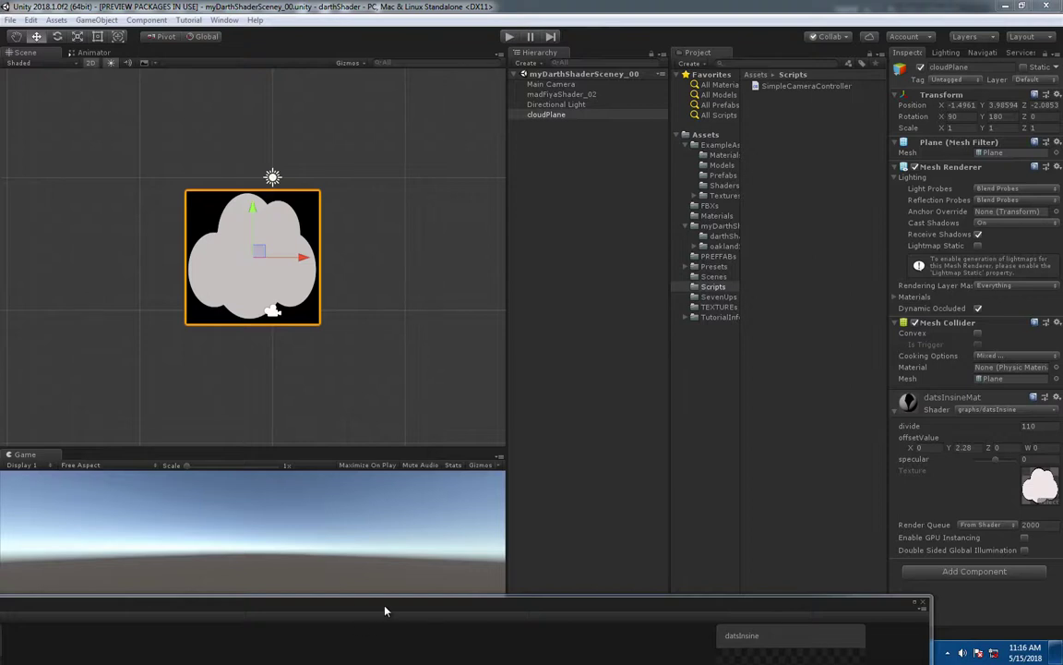
Step: Examine the cloud plane in the scene and the datsInsine graph's node chain from Time to PBR Master
drag(386, 610, 440, 562)
click(551, 341)
click(299, 280)
scroll(276, 269, up, 2)
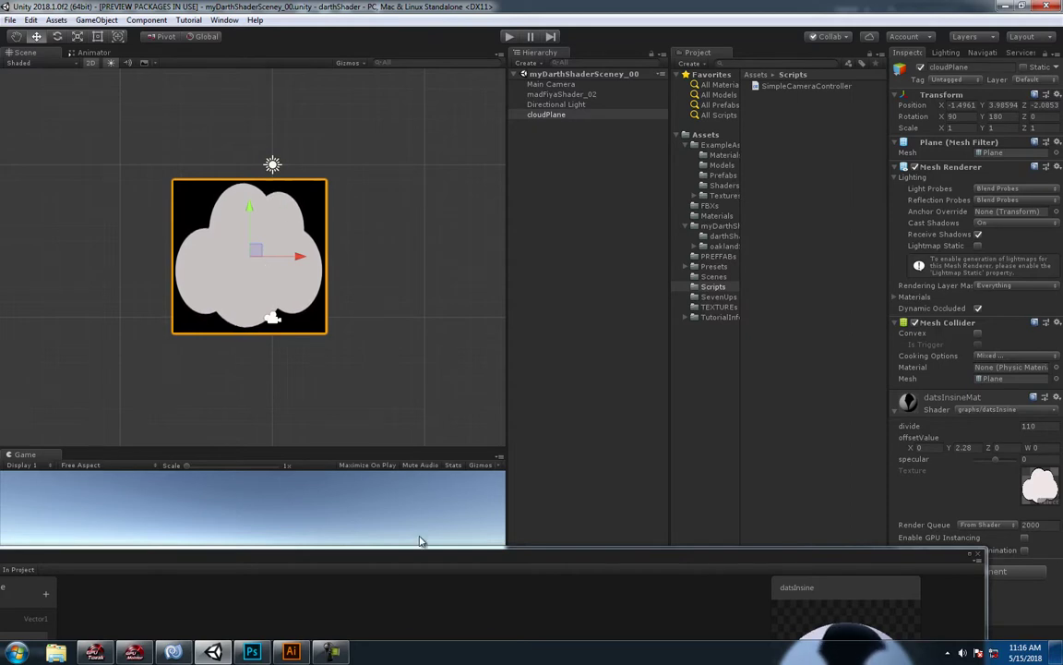
drag(404, 559, 490, 126)
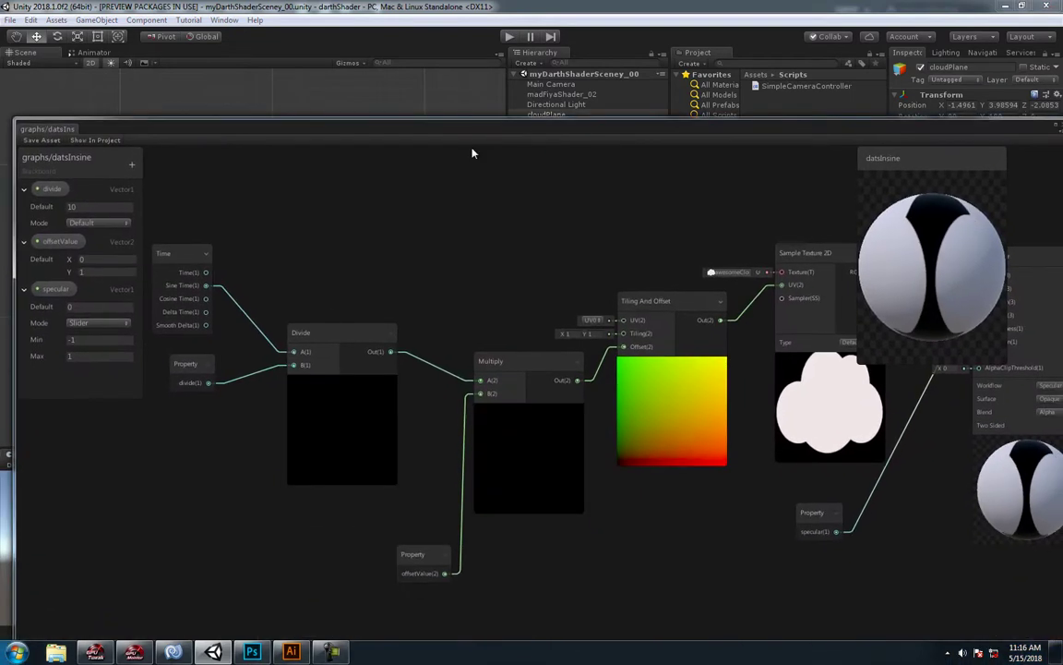
middle_drag(531, 266, 380, 277)
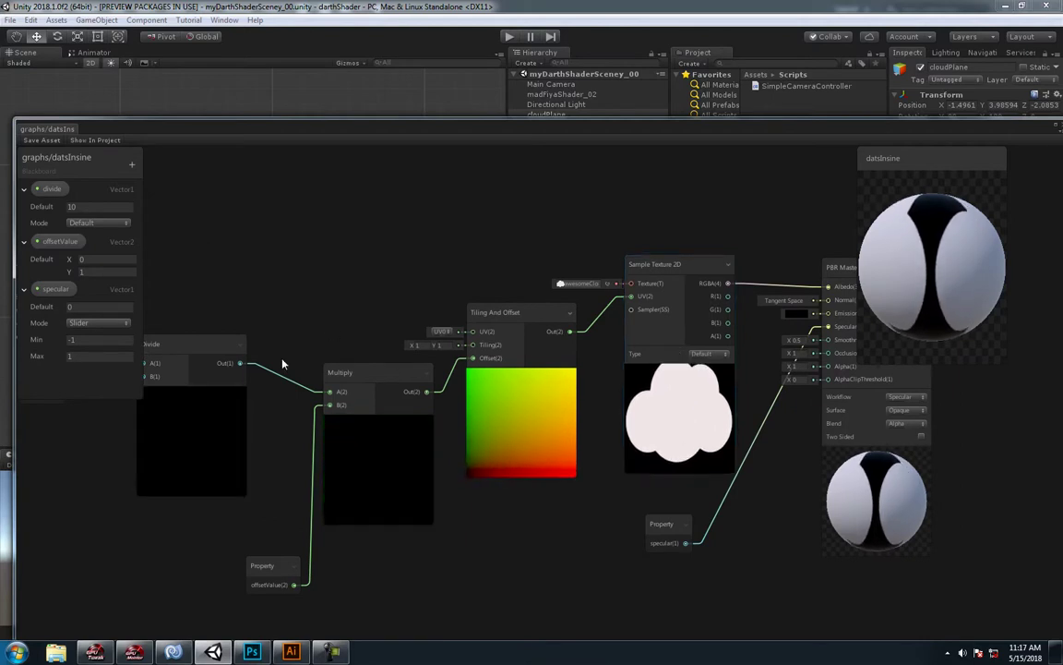
middle_drag(314, 306, 480, 333)
scroll(480, 333, up, 2)
Step: Connect the Time node's Sine Time output directly to the Multiply node's A input, bypassing Divide, and compare the graph with the scene
drag(202, 314, 516, 438)
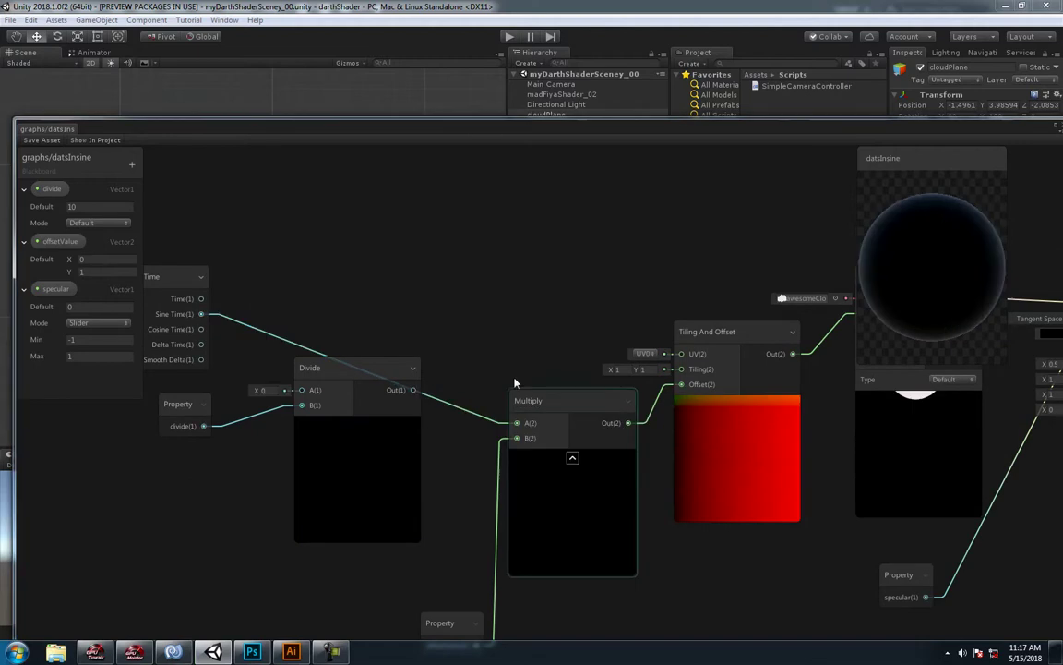
middle_drag(524, 297, 385, 283)
scroll(498, 300, down, 1)
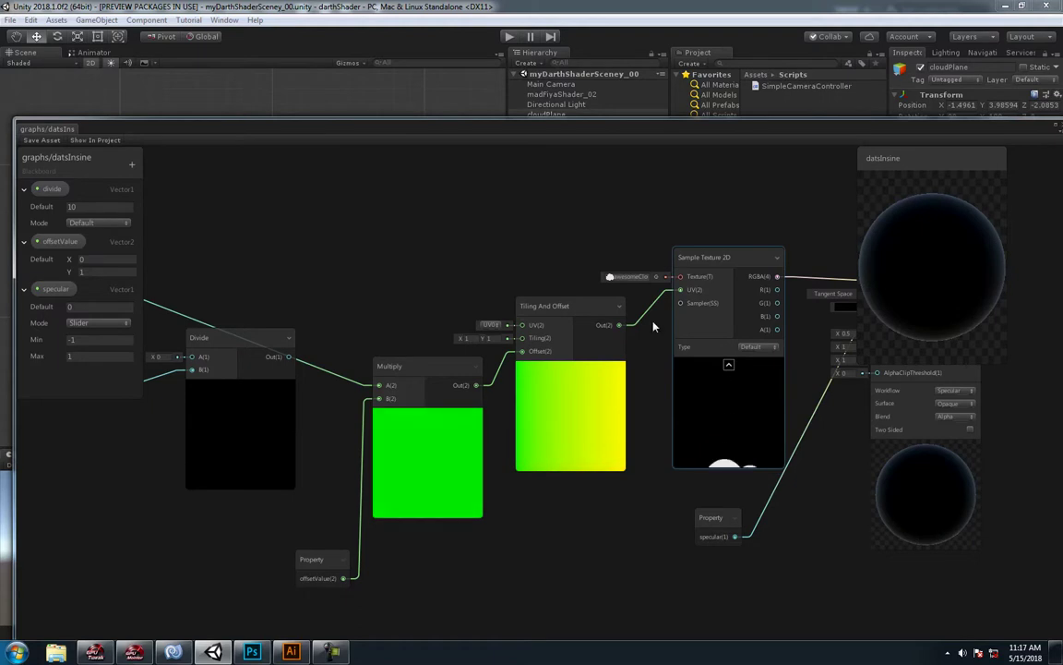
drag(346, 135, 346, 455)
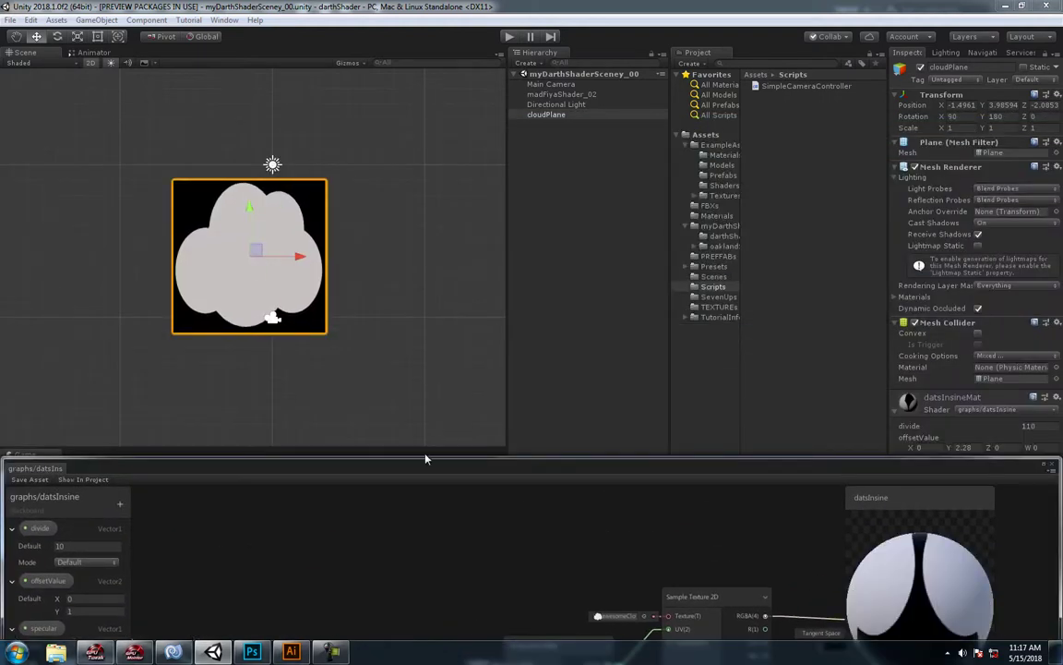
drag(430, 459, 599, 179)
Step: Reconnect Sine Time to the Divide node's A input and Divide's output to Multiply's A input
middle_drag(432, 356, 541, 309)
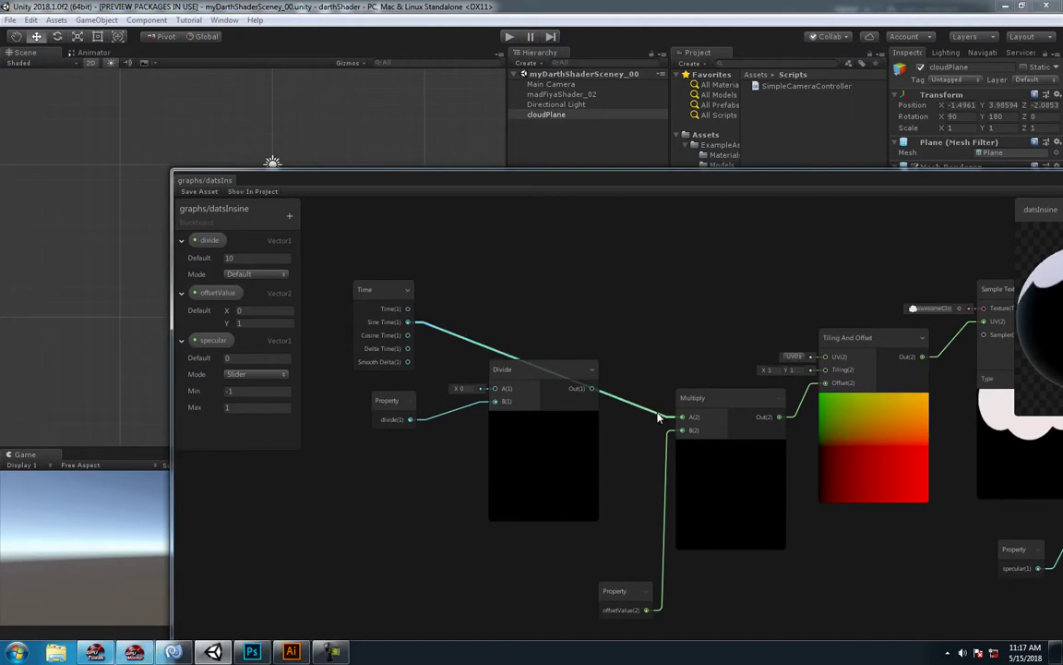
drag(682, 416, 497, 389)
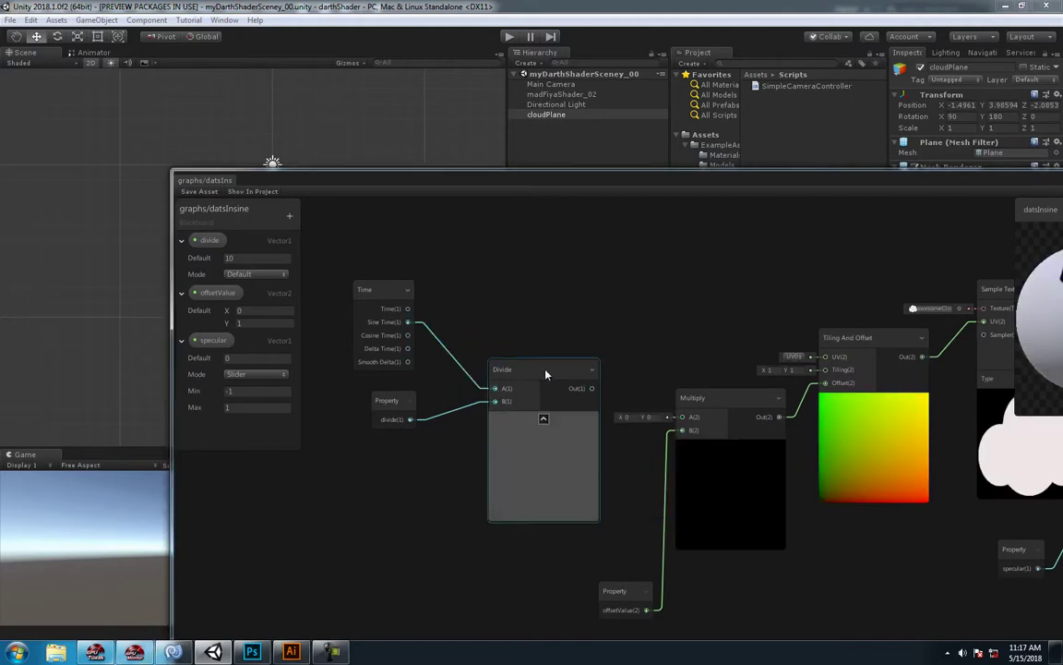
middle_drag(613, 281, 502, 281)
drag(478, 390, 570, 421)
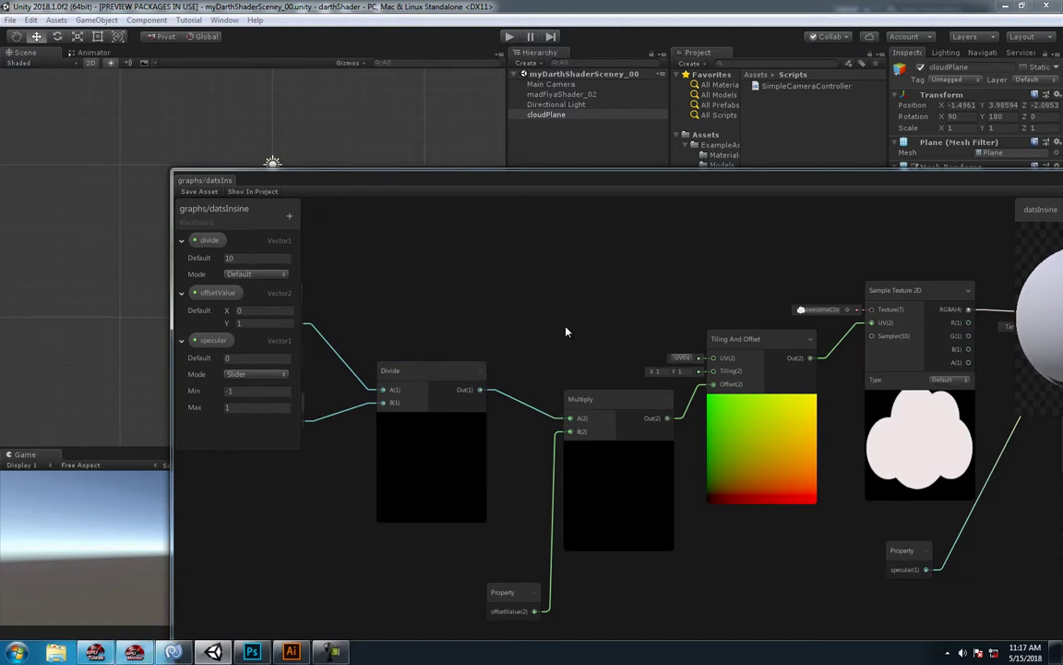
Step: Review the graph's flow from the Time node through Tiling And Offset and Sample Texture 2D to PBR Master
middle_drag(636, 296, 467, 328)
scroll(737, 292, down, 4)
scroll(622, 473, up, 2)
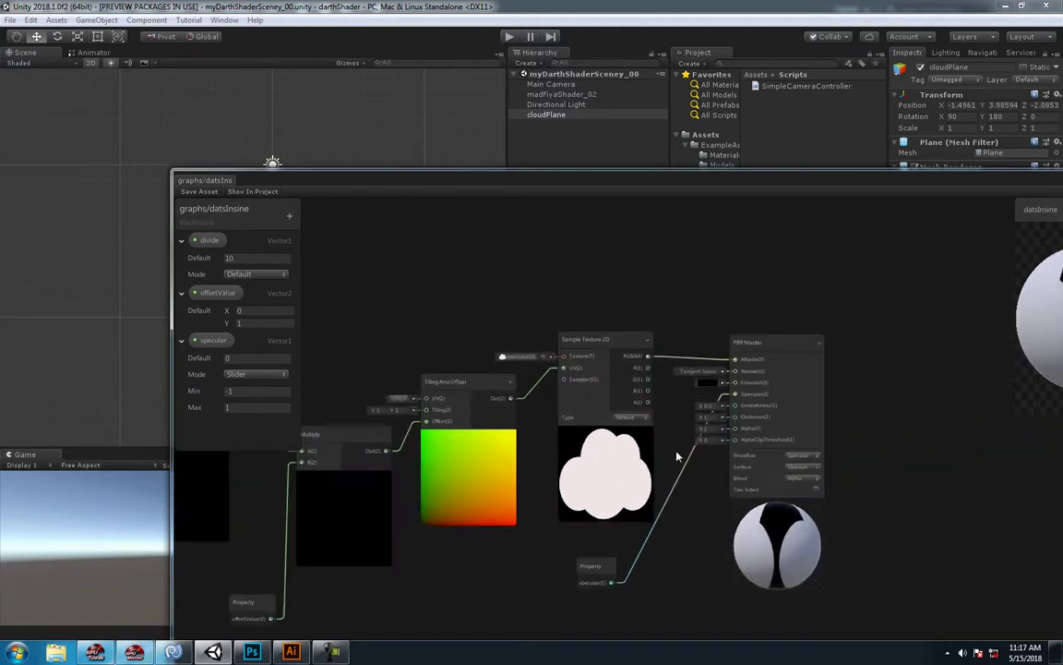
mouse_move(614, 429)
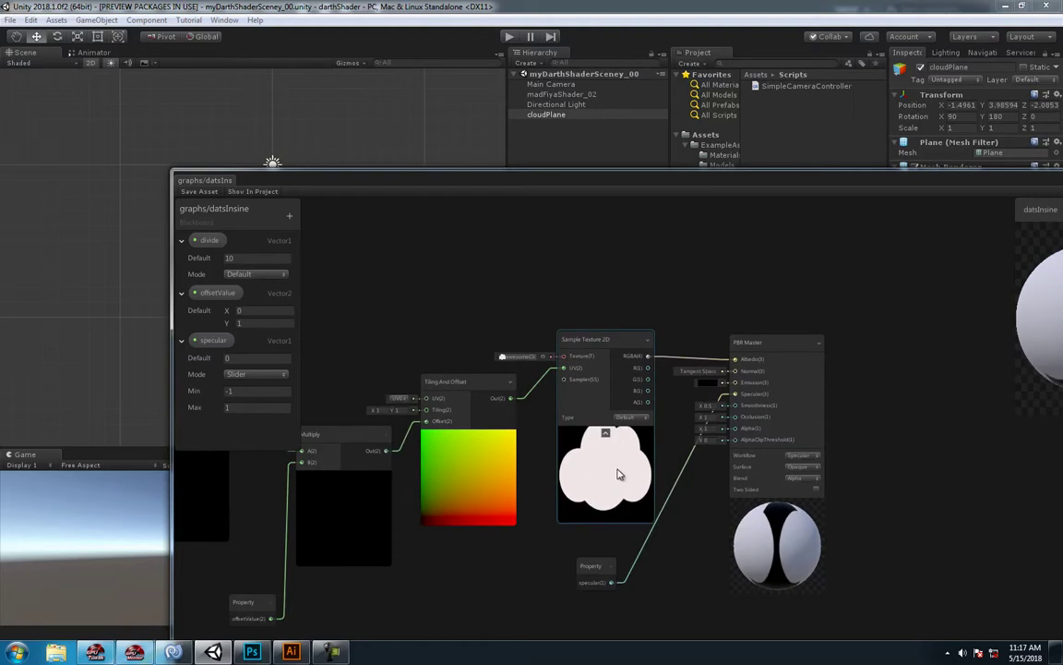
middle_drag(554, 321, 924, 272)
scroll(533, 327, up, 2)
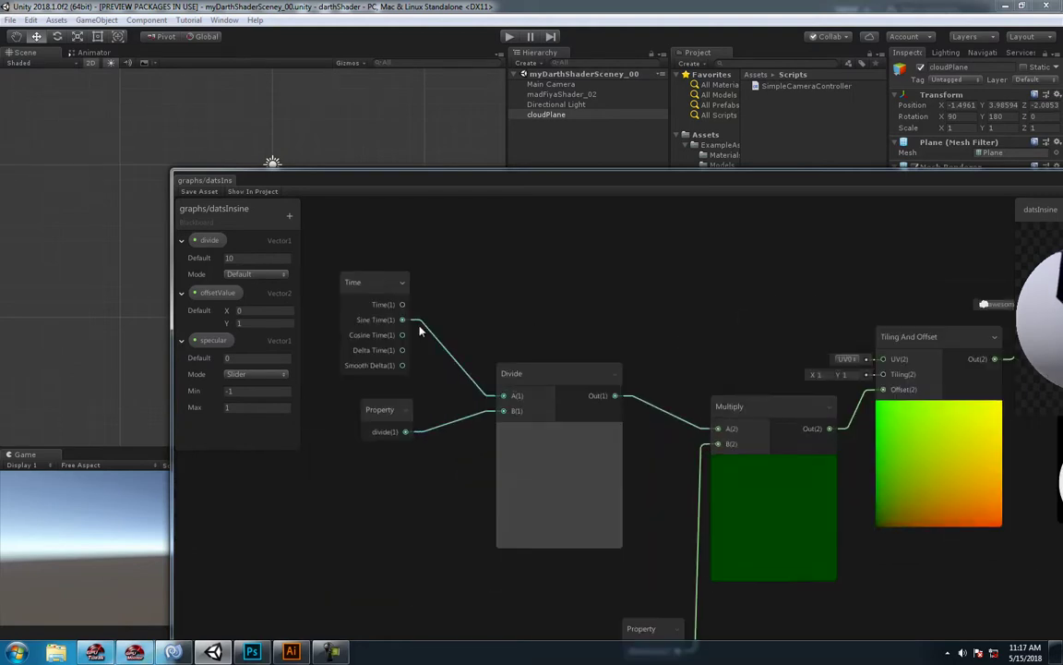
middle_drag(654, 298, 588, 304)
scroll(588, 305, down, 1)
middle_drag(700, 297, 494, 368)
scroll(494, 369, up, 1)
scroll(494, 368, down, 1)
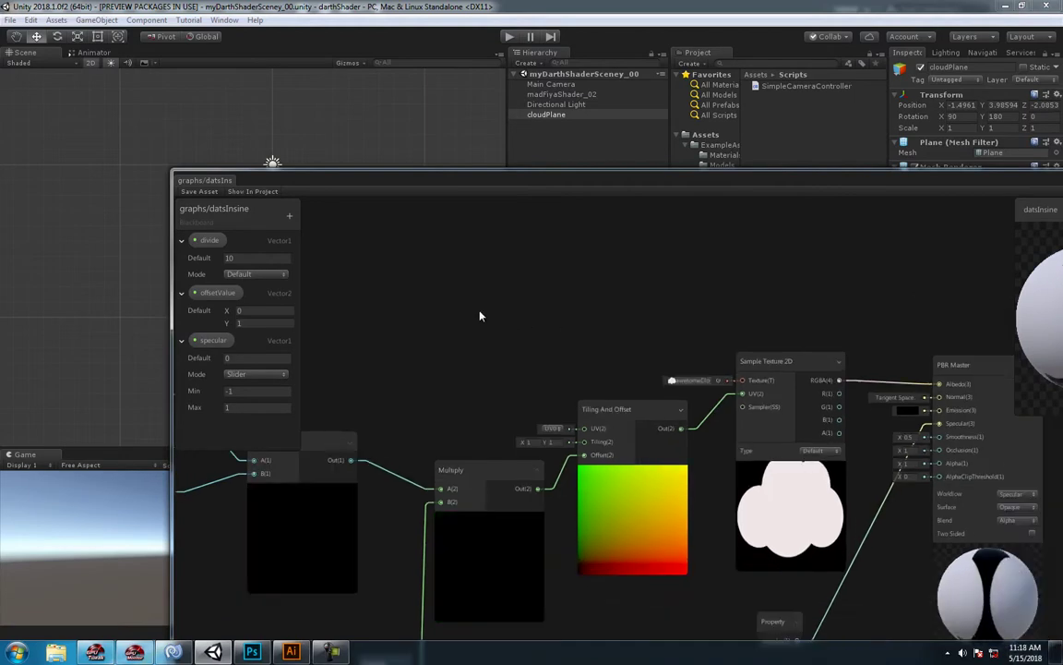
middle_drag(609, 314, 486, 221)
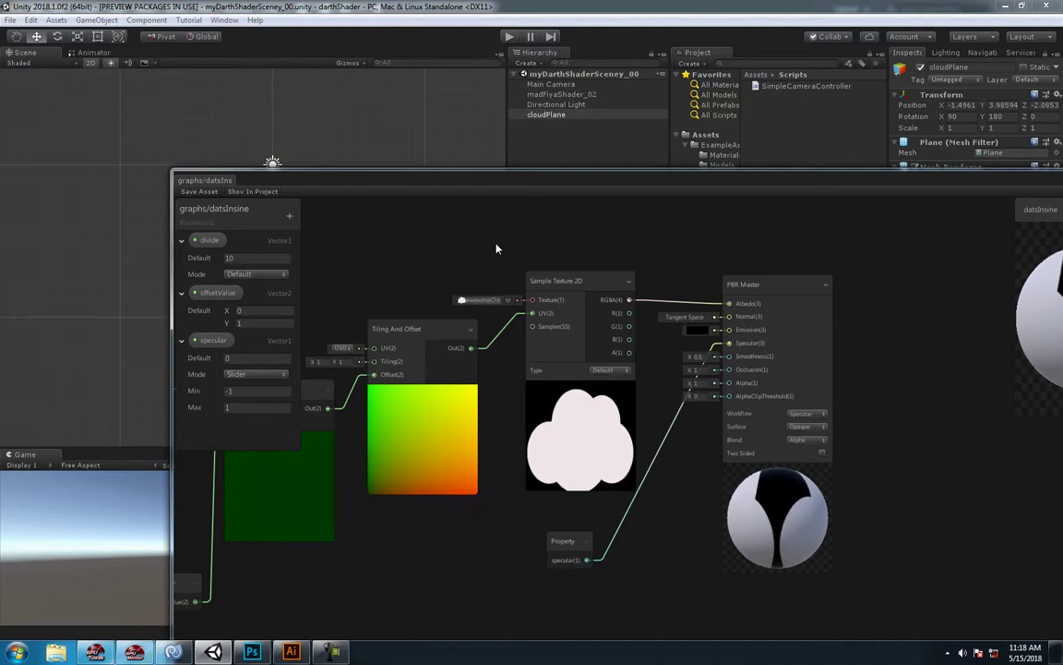
Step: Trace the chain backwards, singling out Sample Texture 2D, Tiling And Offset, Multiply and the divide property node
middle_drag(674, 237, 731, 247)
drag(645, 288, 653, 288)
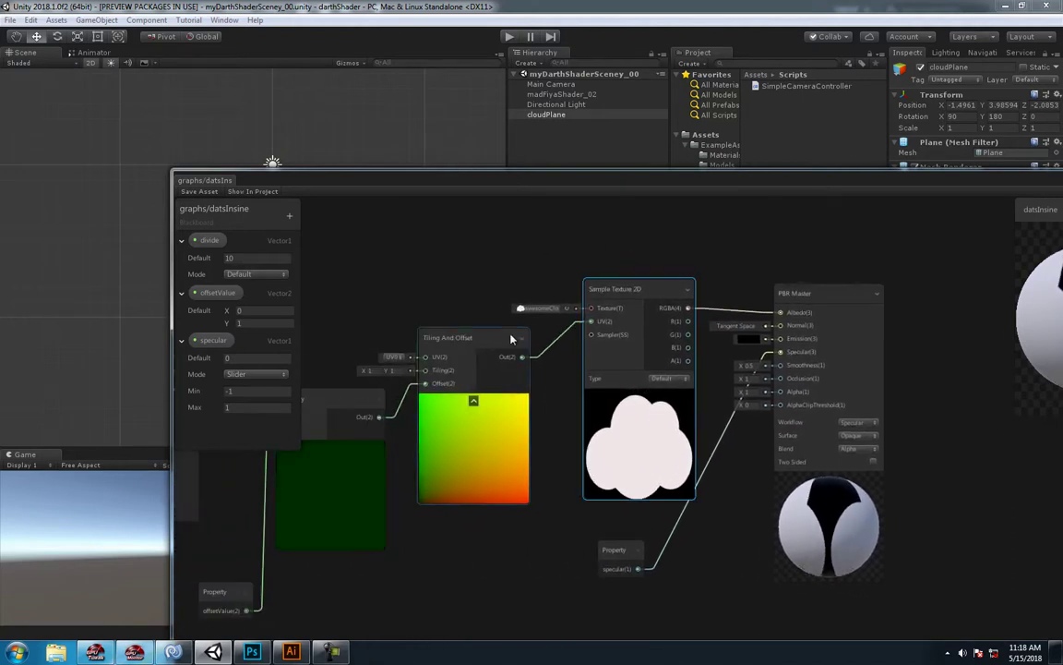
middle_drag(450, 286, 569, 272)
mouse_move(590, 321)
mouse_down()
mouse_move(616, 326)
mouse_move(597, 324)
mouse_up()
middle_drag(531, 291, 673, 247)
click(592, 342)
middle_drag(553, 324, 627, 291)
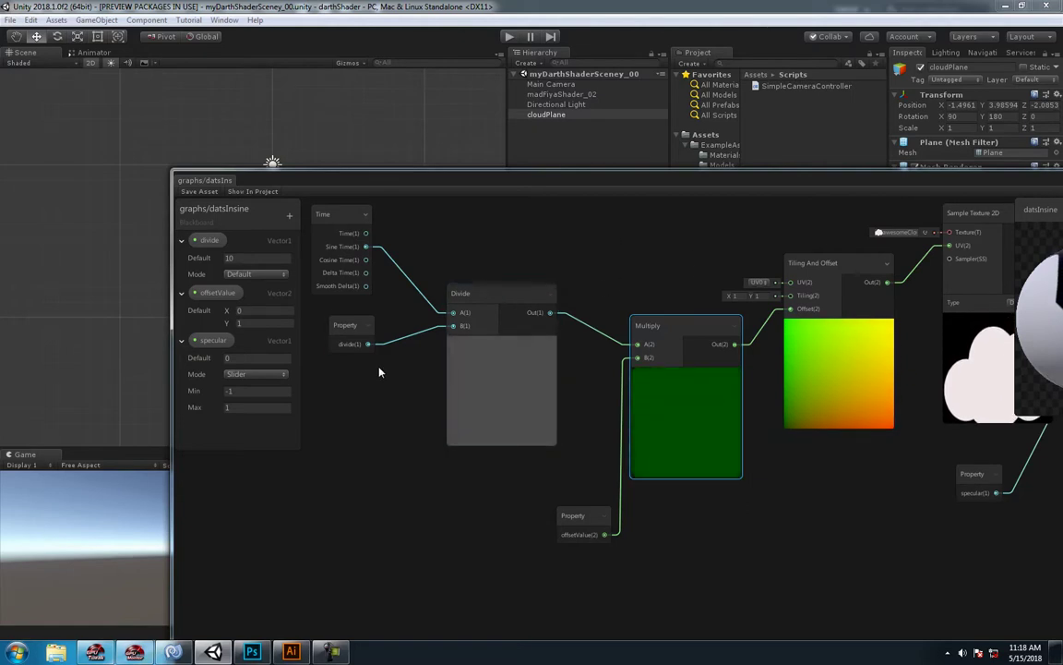
drag(349, 340, 339, 345)
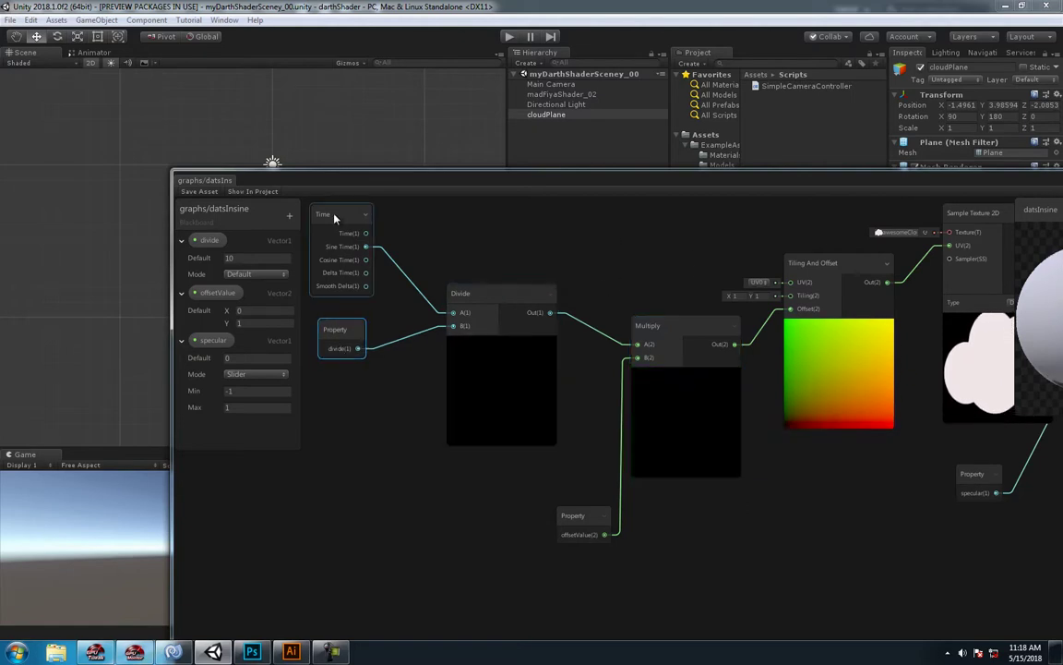
Step: Select cloudPlane and set its datsInsineMat material's divide to 1 and offsetValue Y to 1
drag(649, 201, 331, 456)
click(567, 304)
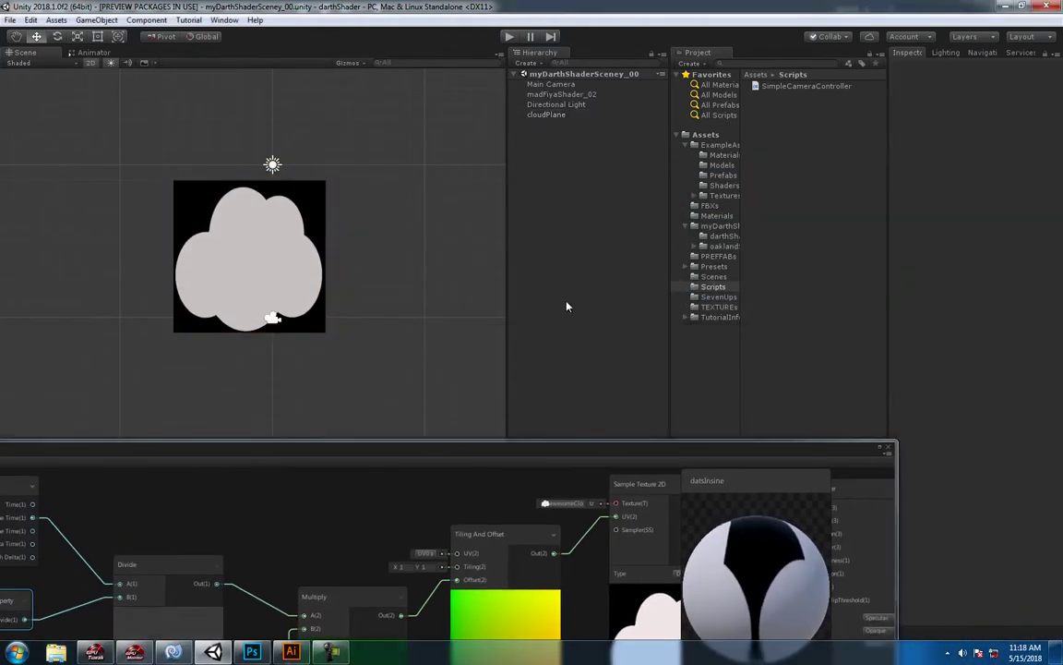
click(548, 115)
drag(751, 452, 718, 476)
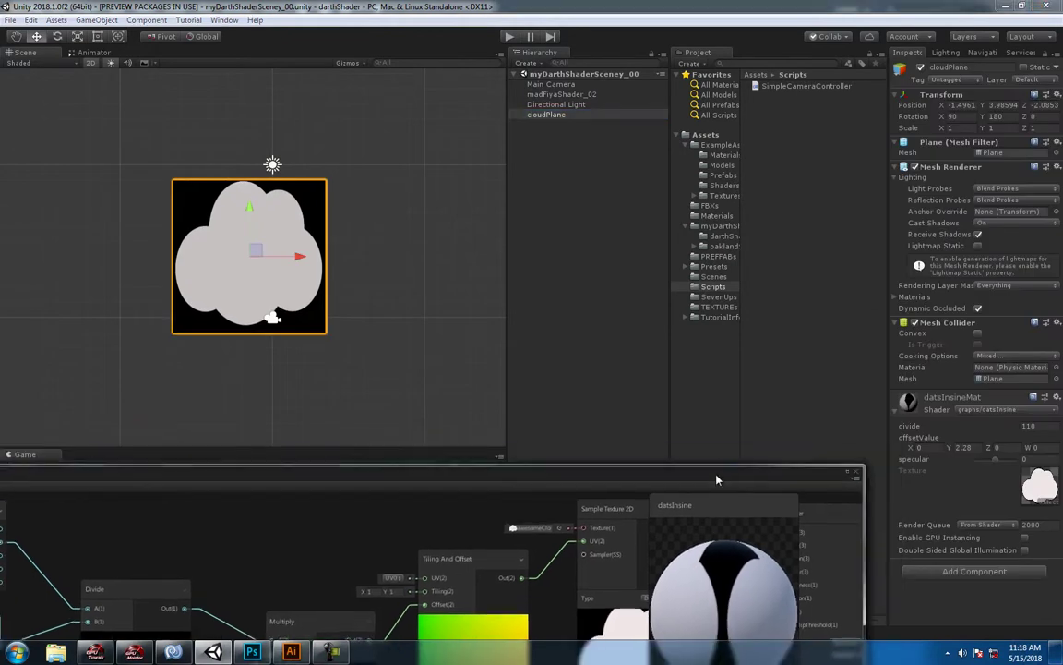
click(1041, 427)
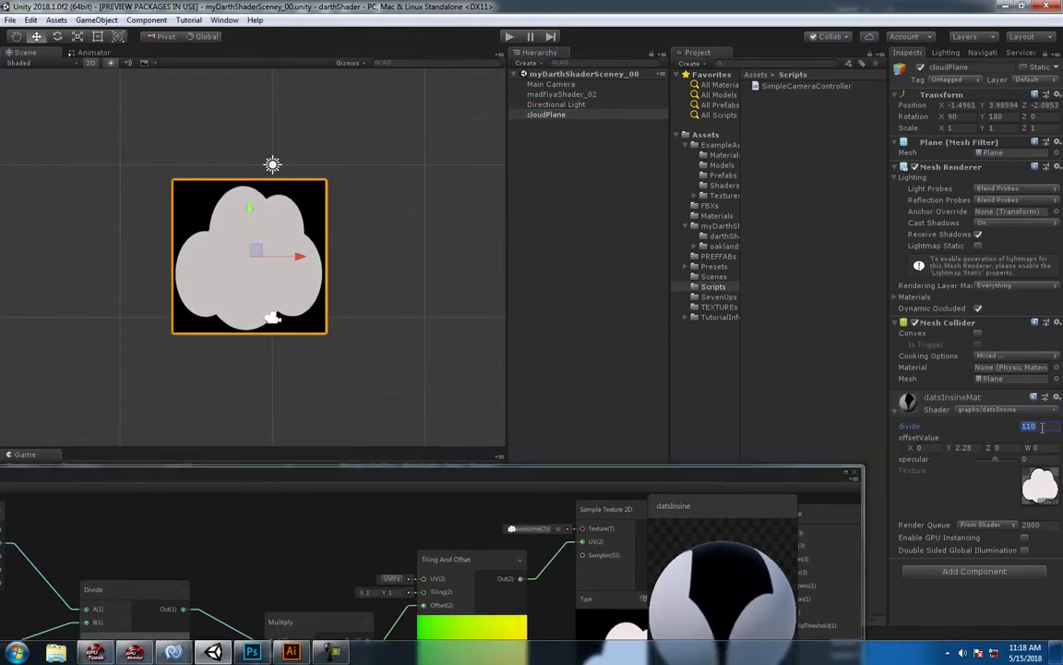
text(1)
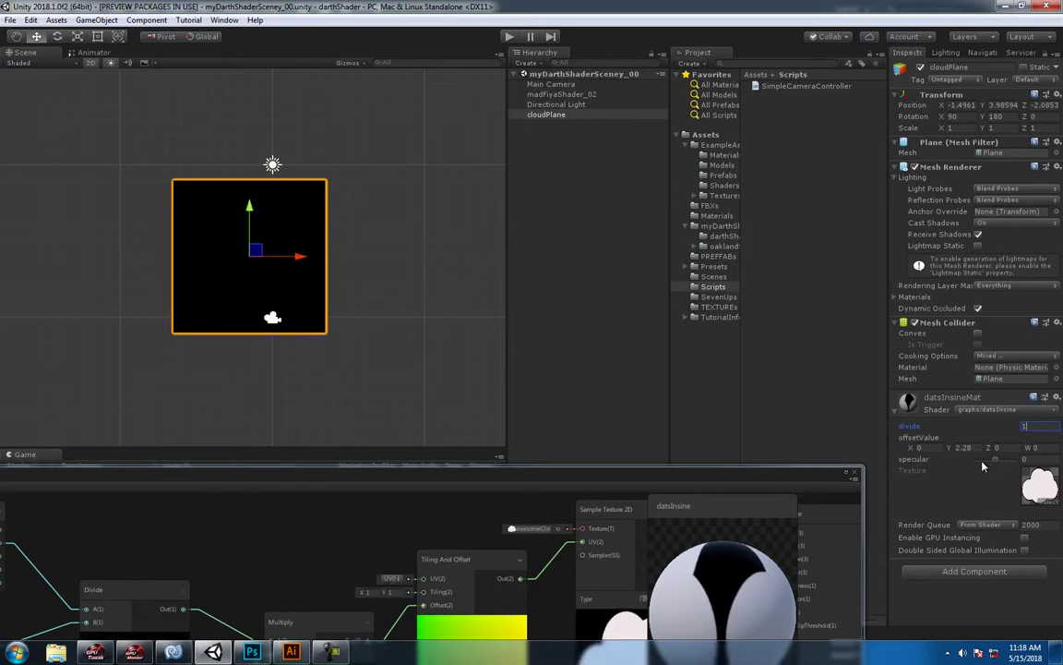
click(964, 448)
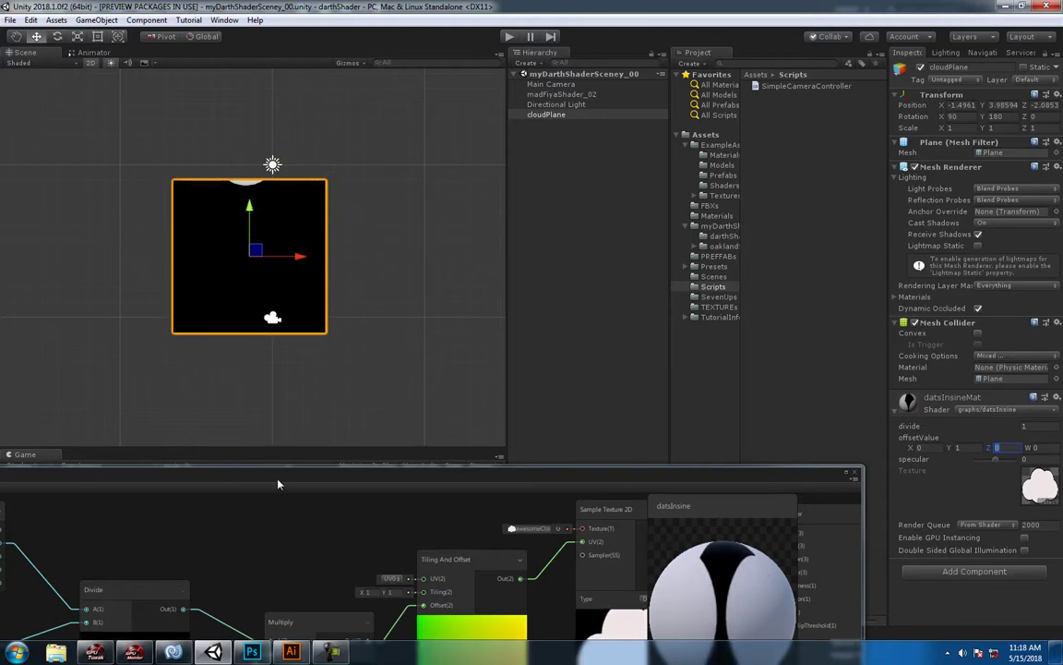
Step: Examine the Divide node in the graph alongside the cloud plane's motion in the scene and its material values
drag(277, 482, 480, 321)
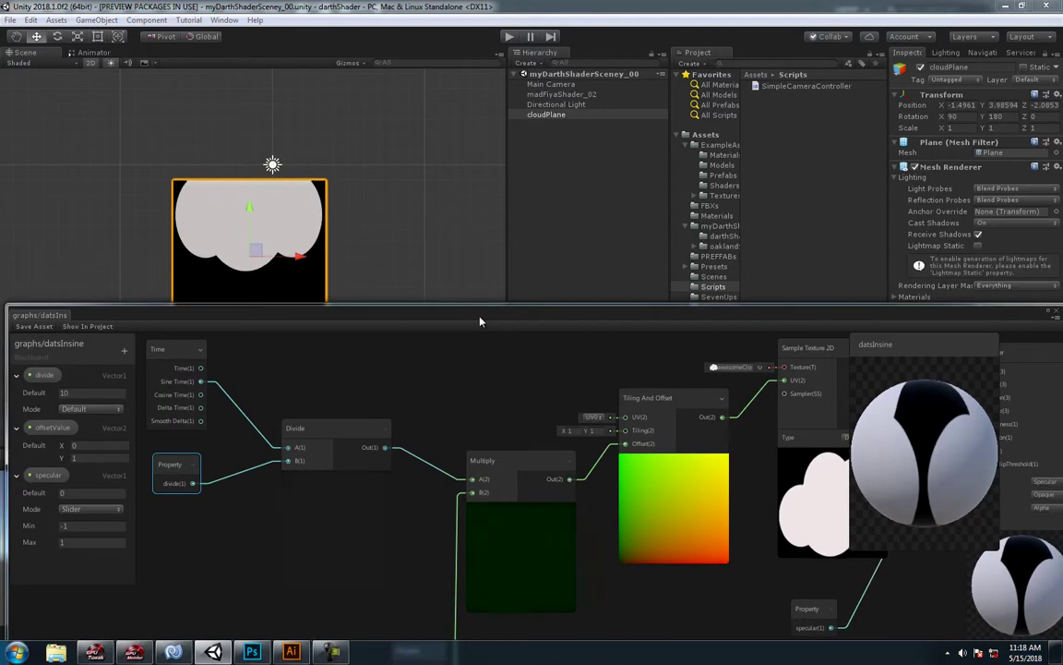
click(345, 432)
drag(407, 326, 242, 504)
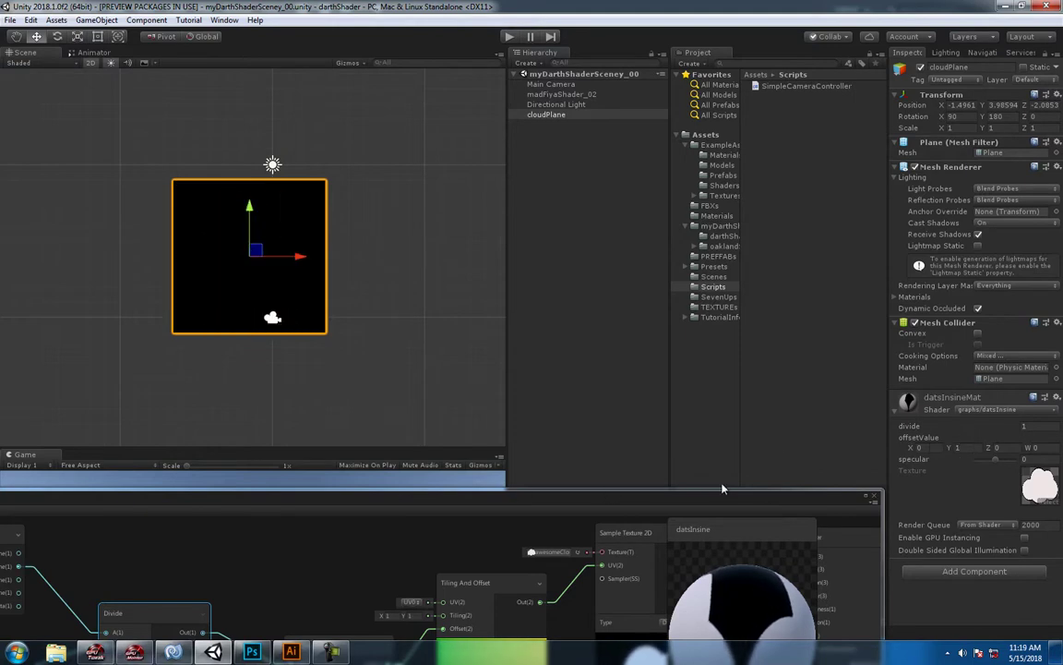
drag(295, 503, 682, 302)
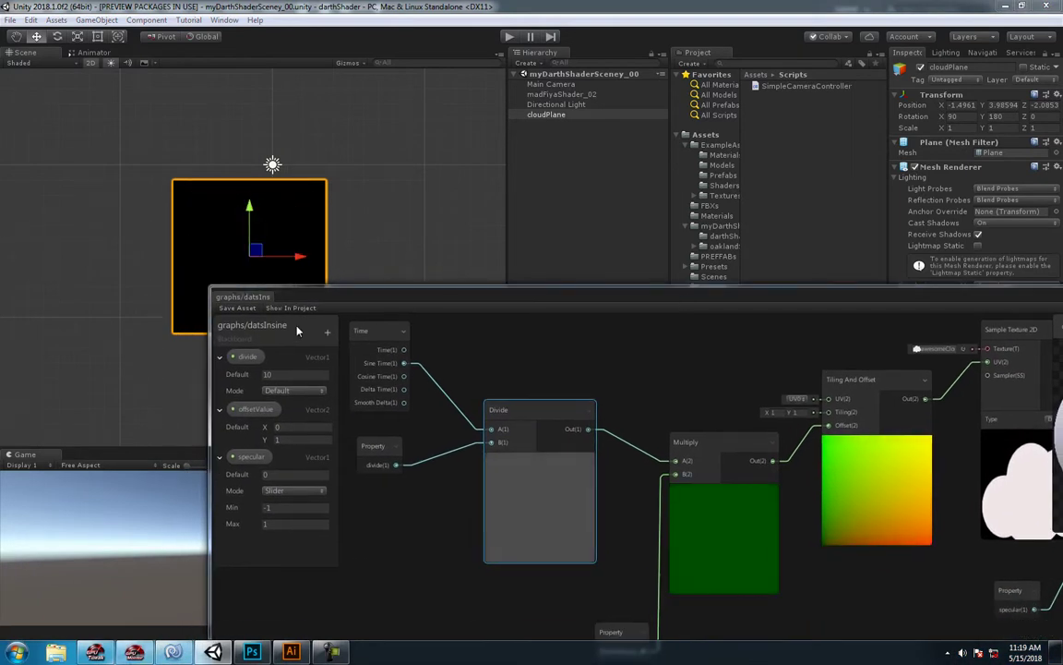
drag(659, 293, 314, 480)
drag(364, 419, 586, 344)
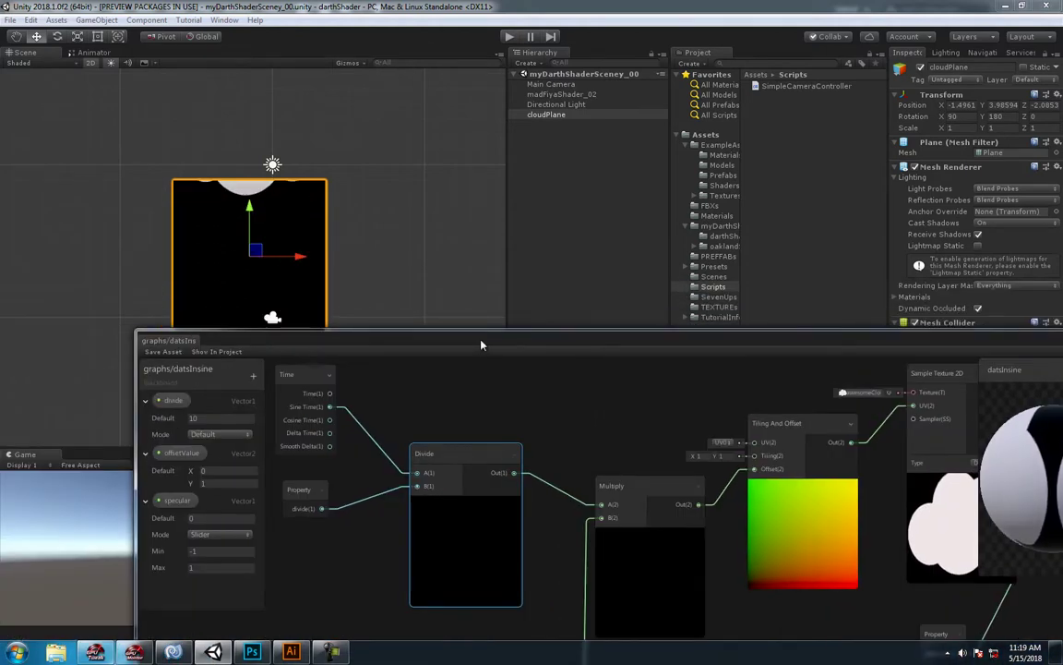
drag(491, 343, 296, 499)
drag(948, 495, 809, 549)
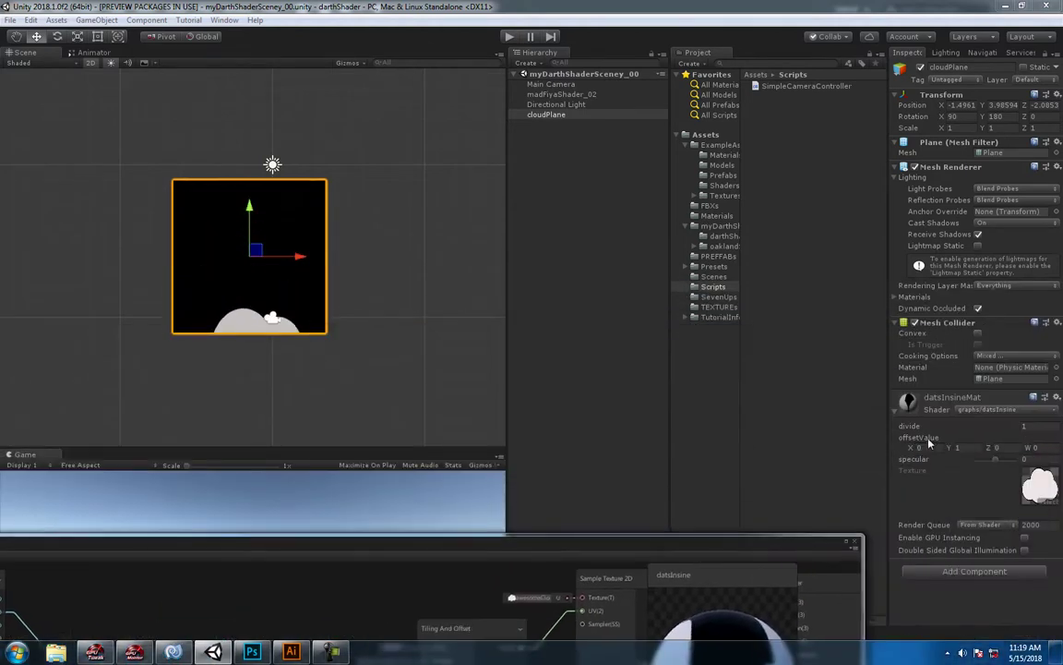
Step: Try divide values of 2 and 4 on the cloud plane's material
click(1015, 426)
drag(1017, 431, 1039, 430)
click(1042, 426)
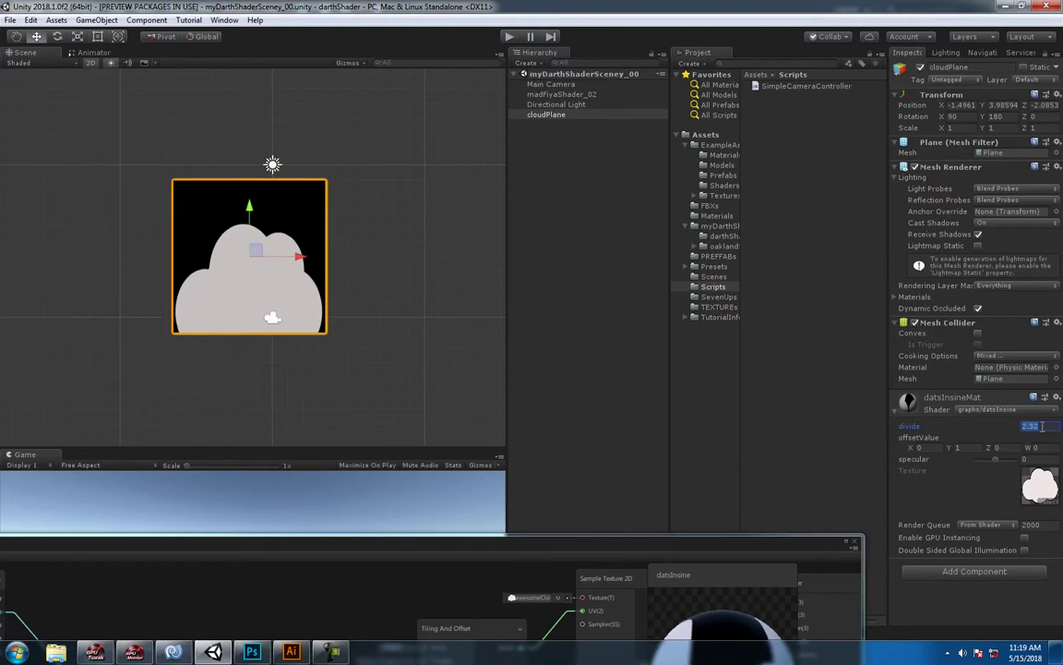
text(2)
key(Tab)
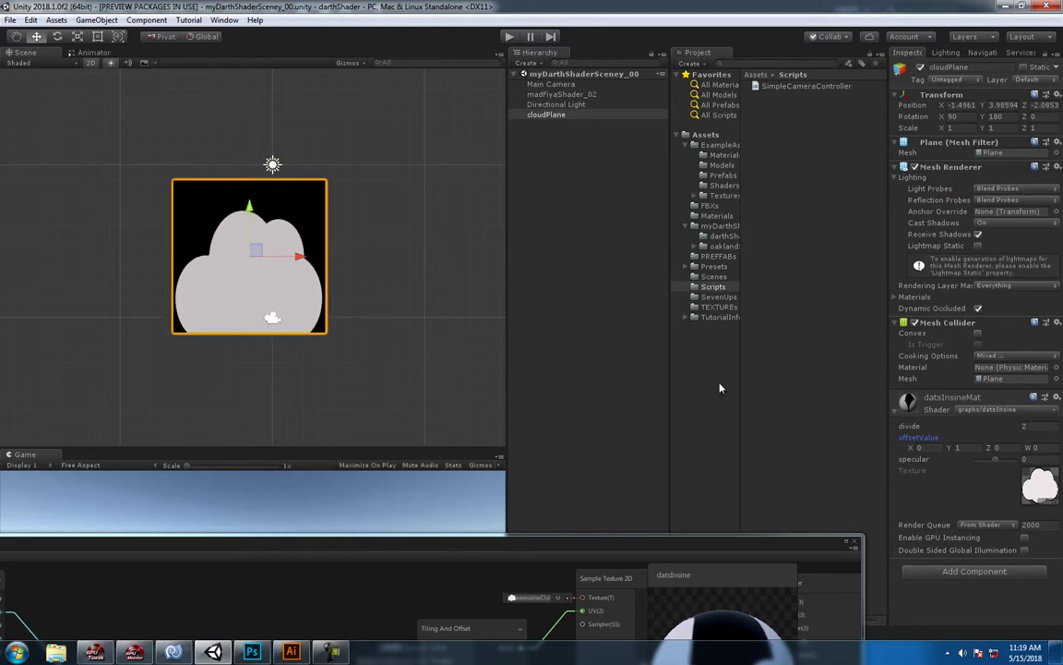
click(1049, 425)
text(4)
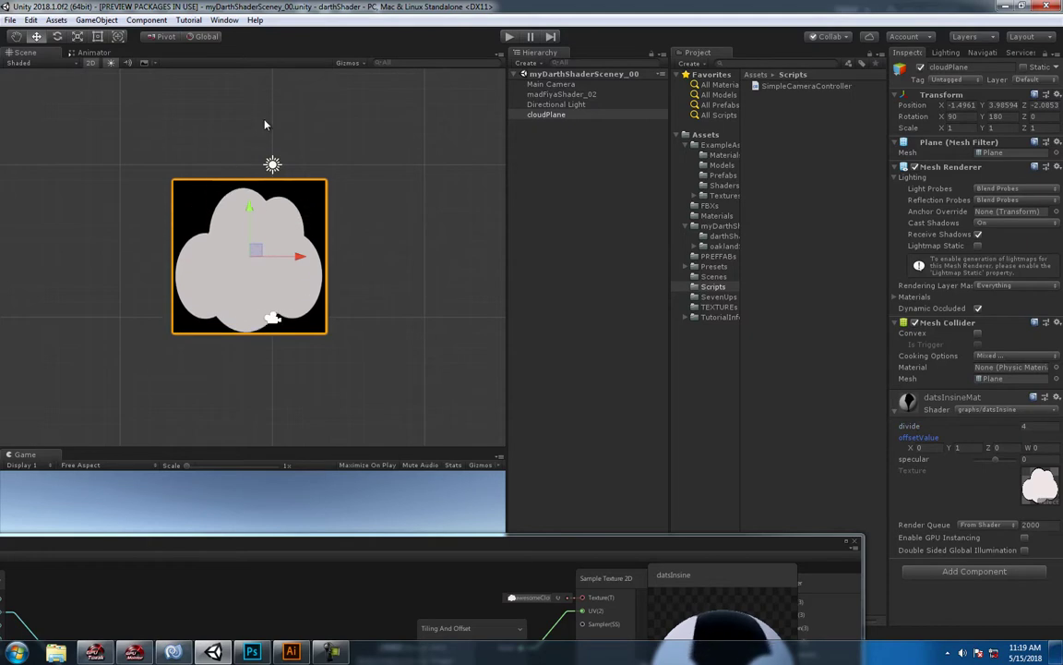
Step: Try larger divide values of 10 and 70 on the cloud plane's material
click(1042, 425)
text(10)
key(Tab)
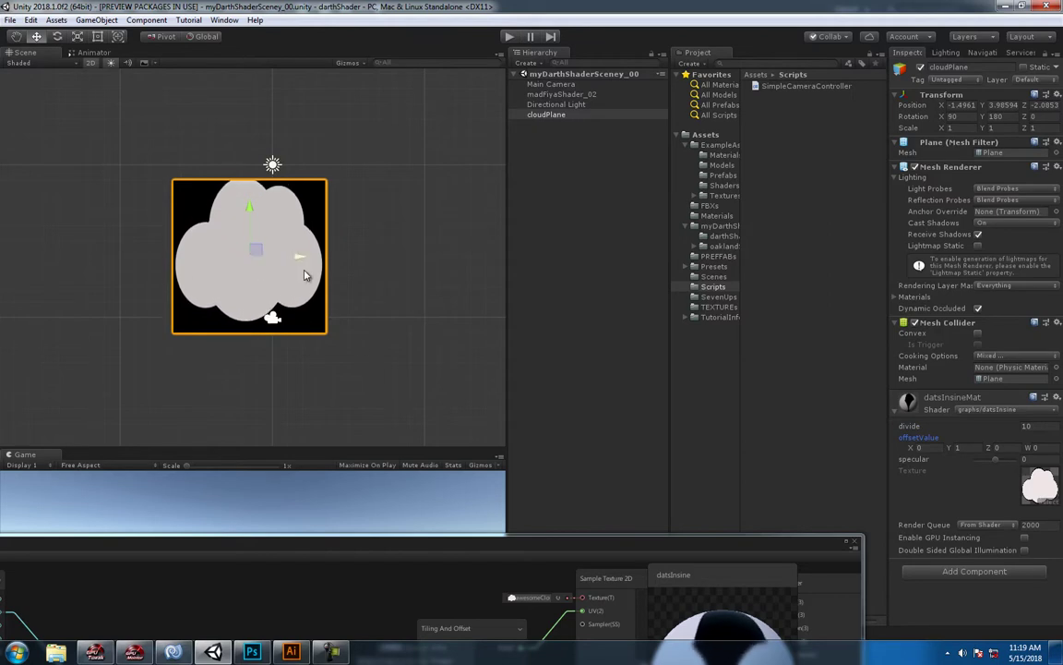
click(1038, 427)
text(50)
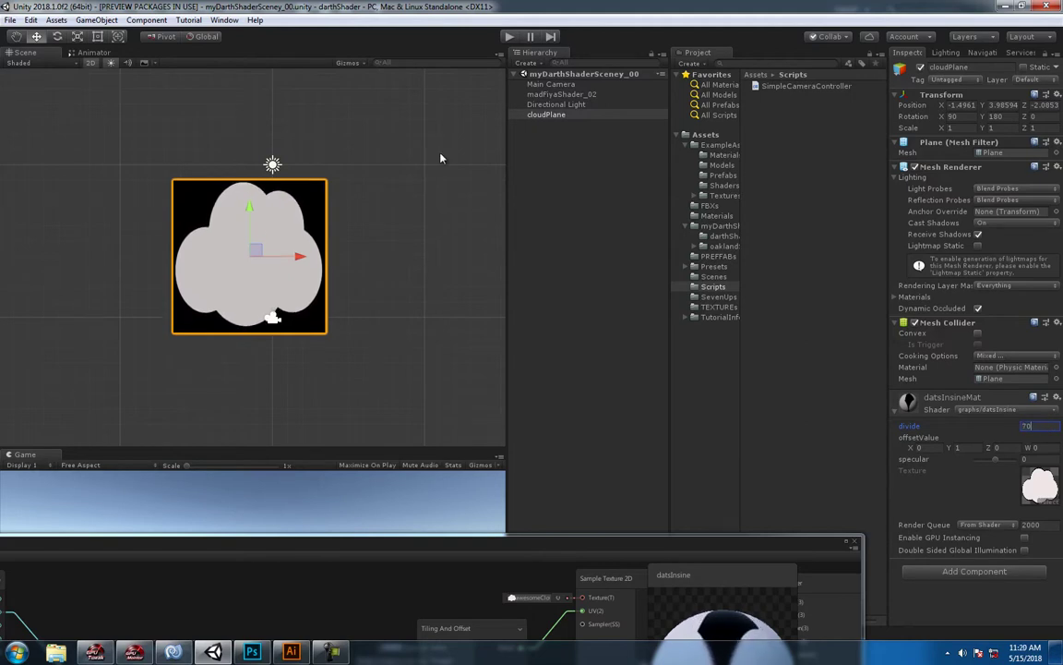
Step: Set the material's offsetValue Y to 11.03 and raise divide to 189.3
click(961, 448)
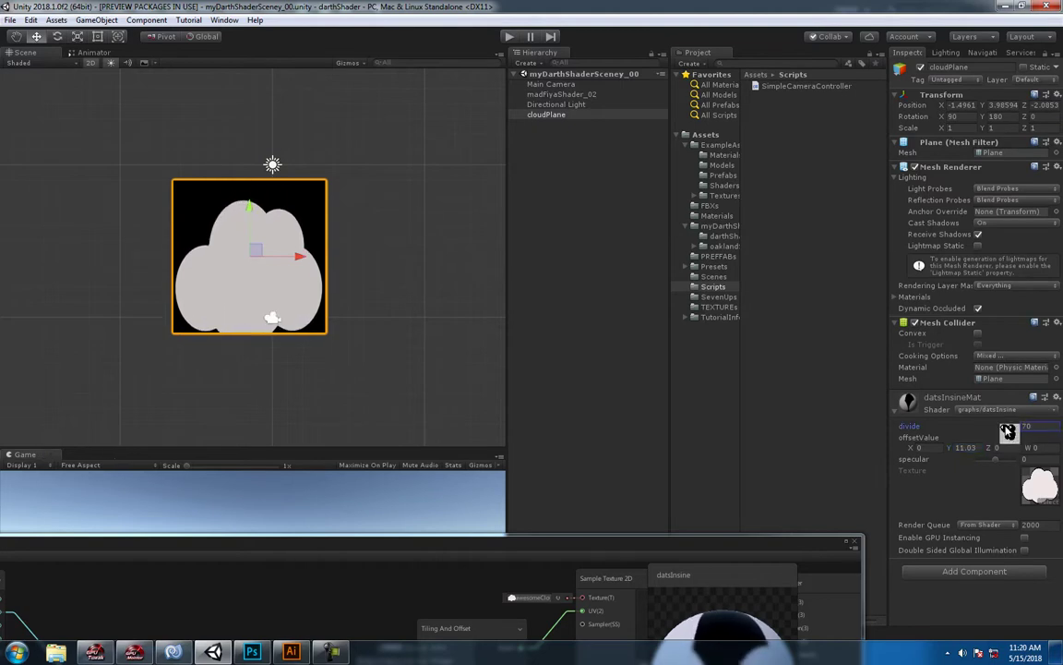
drag(1008, 431, 11, 436)
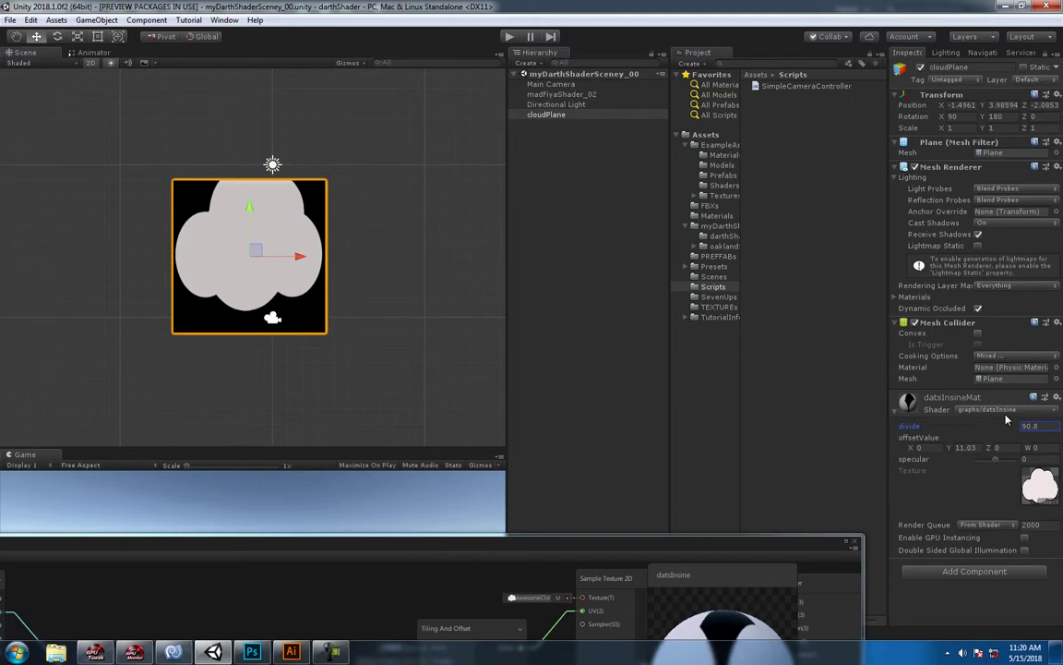
drag(1007, 425, 1044, 432)
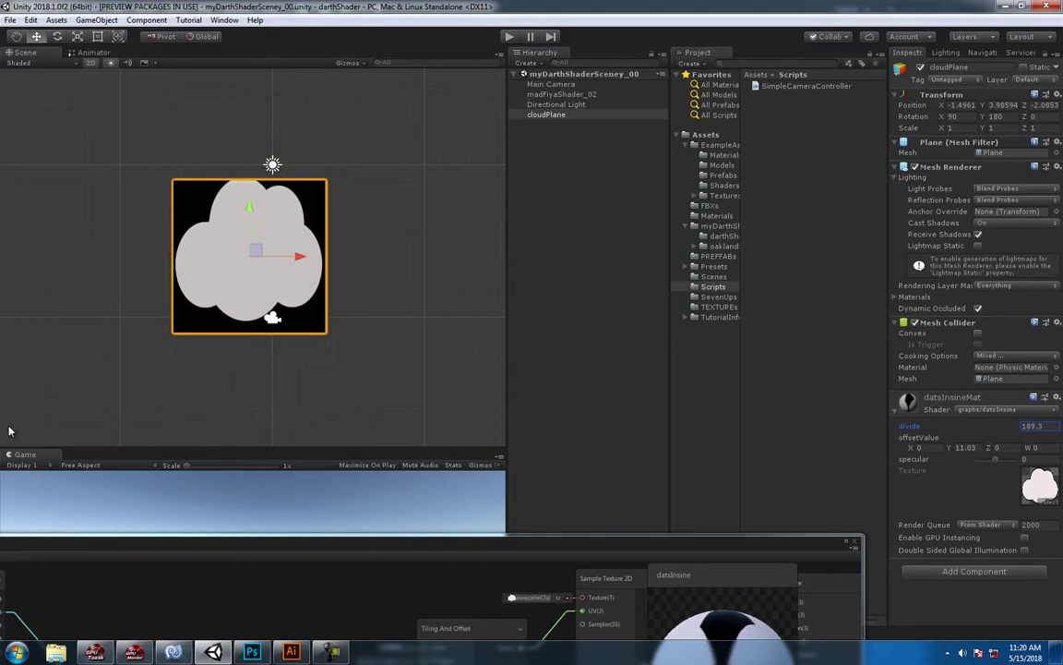
Step: Set the cloud plane material's offsetValue Y to 2 and divide to 152.2
click(964, 447)
text(2)
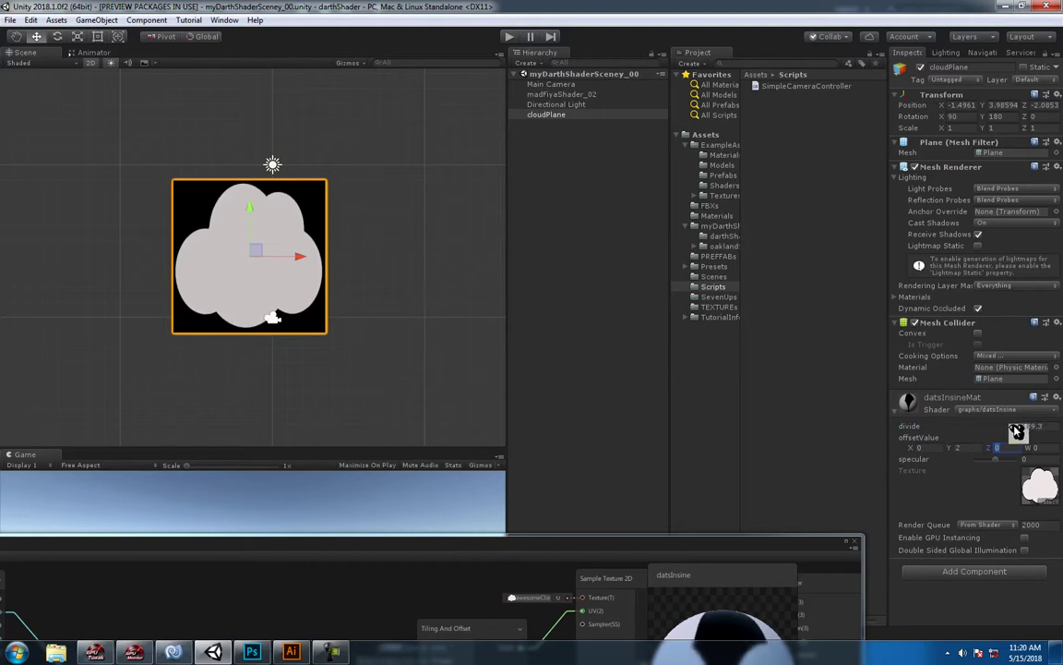
drag(1013, 428, 956, 430)
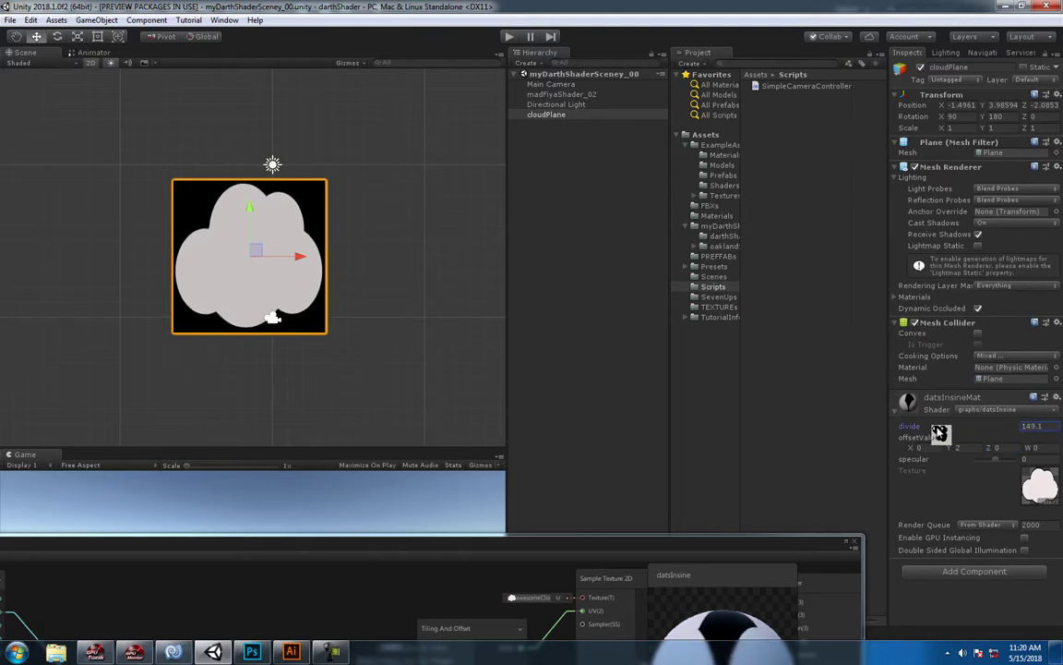
drag(939, 433, 922, 433)
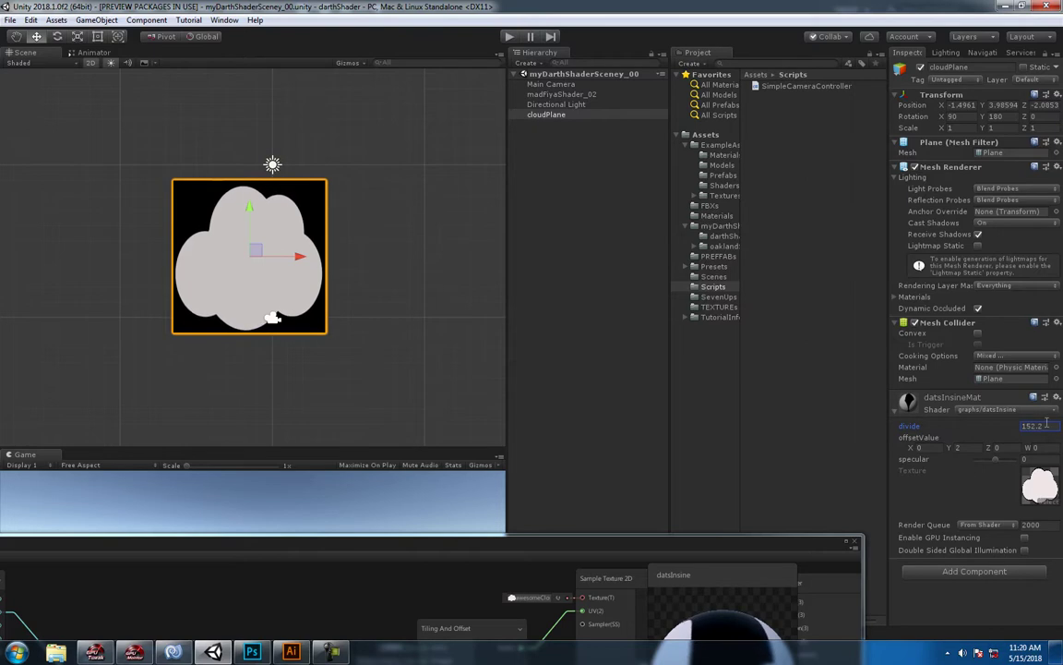
Step: Bring the datsInsine graph into view and move the PBR Master node farther from the Sample Texture 2D node
drag(344, 544, 472, 204)
scroll(487, 426, down, 6)
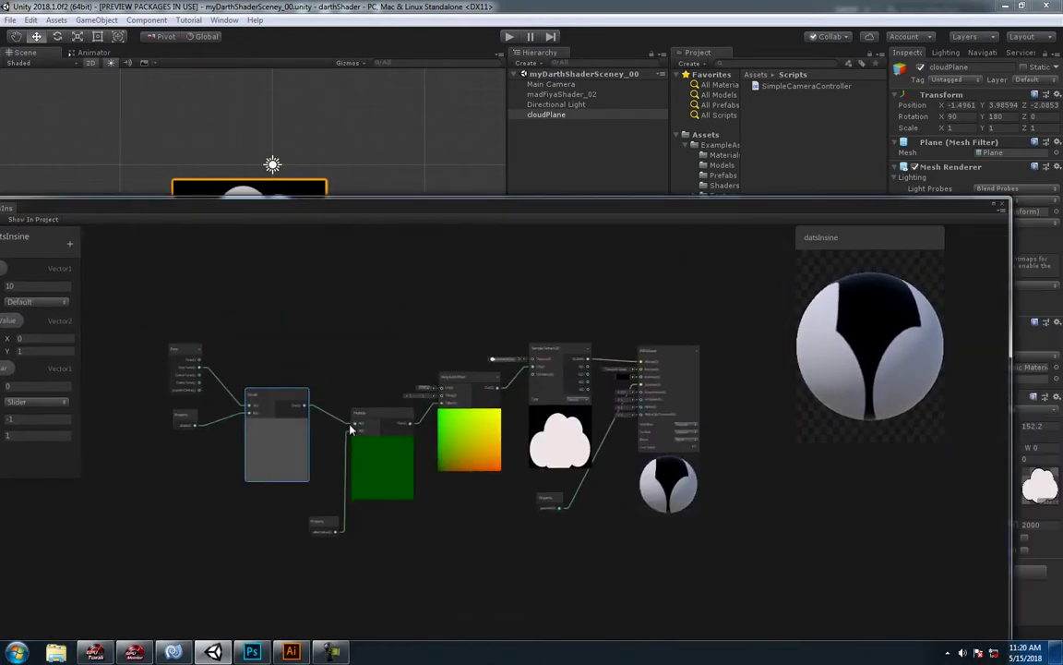
drag(636, 398, 679, 374)
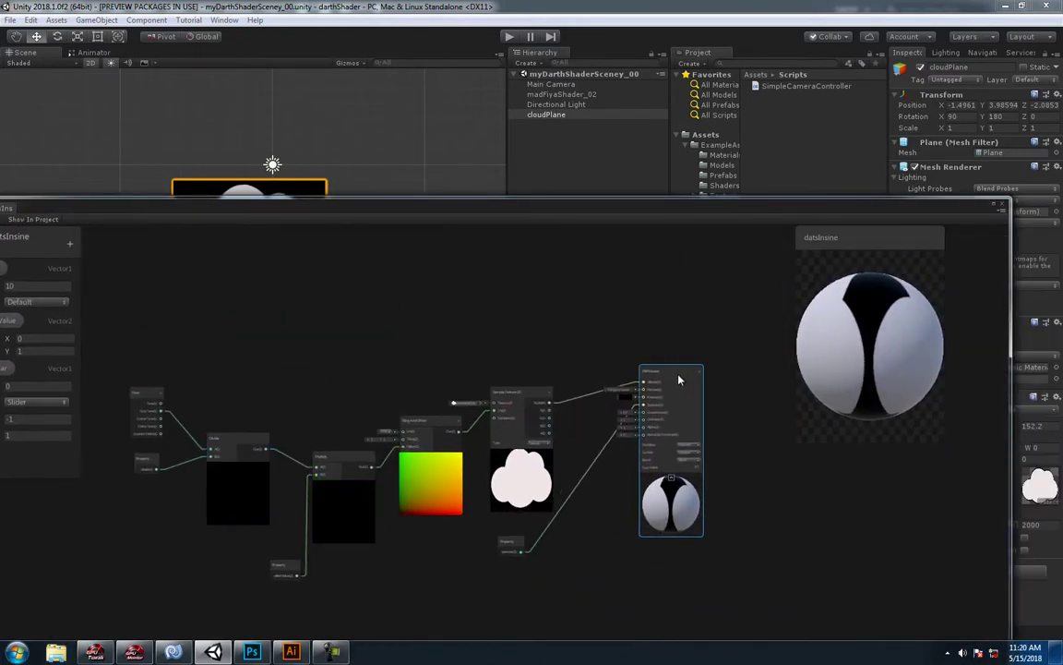
scroll(631, 391, up, 3)
scroll(544, 358, down, 3)
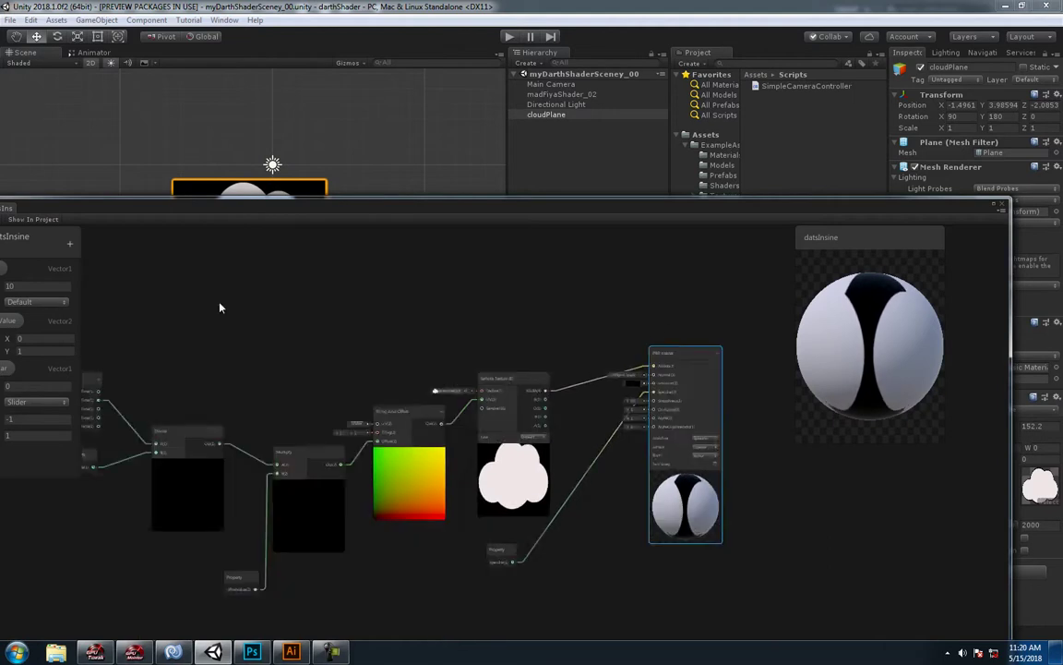
middle_drag(221, 304, 470, 288)
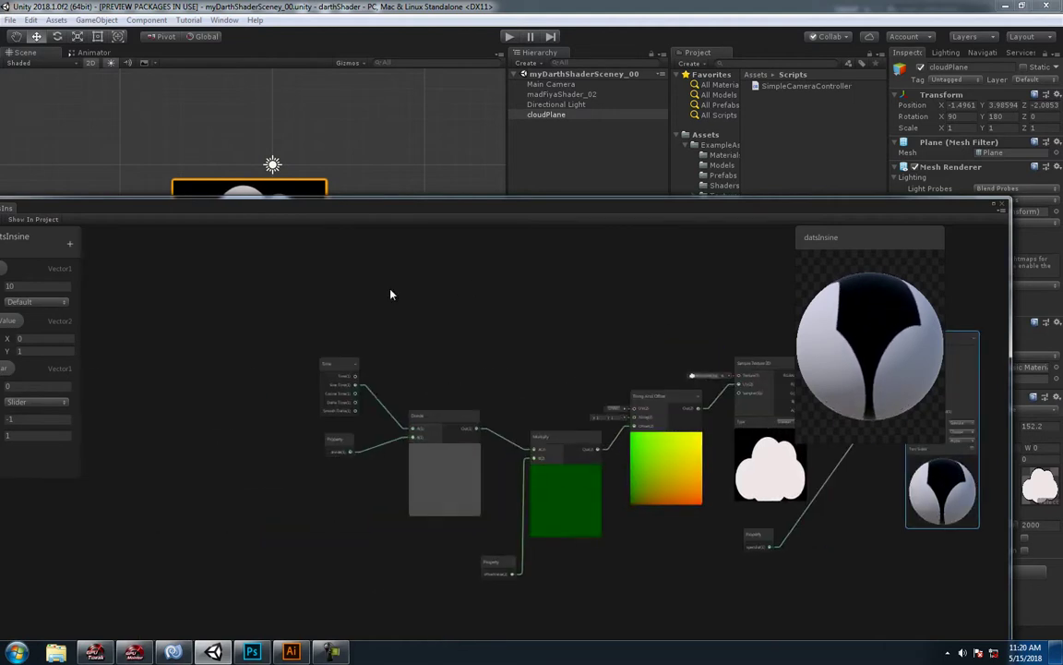
right_click(373, 315)
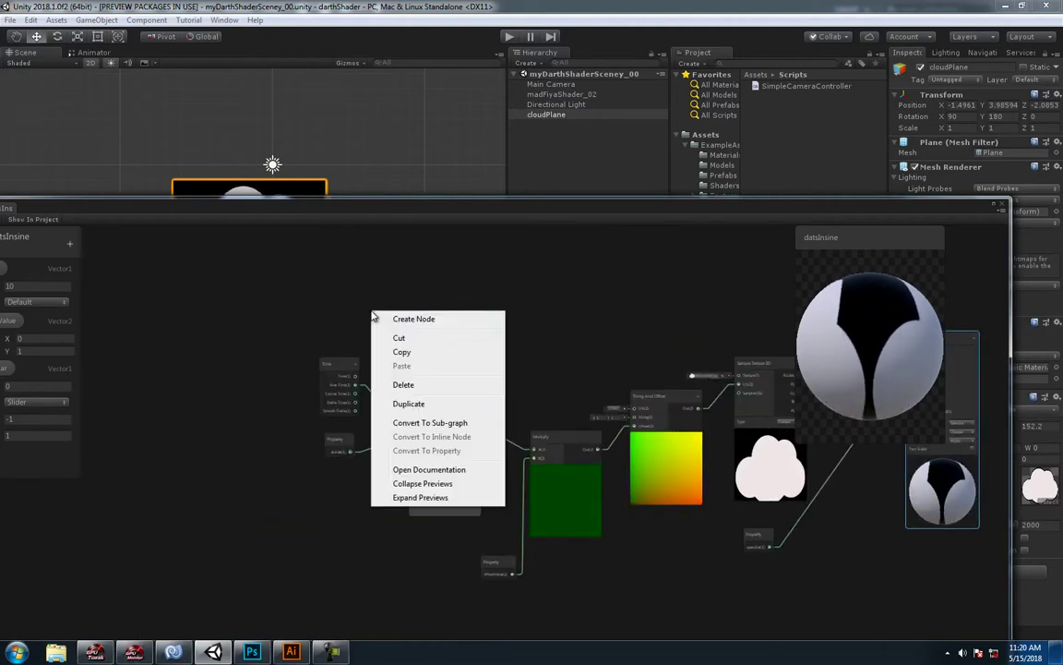
click(426, 320)
key(Escape)
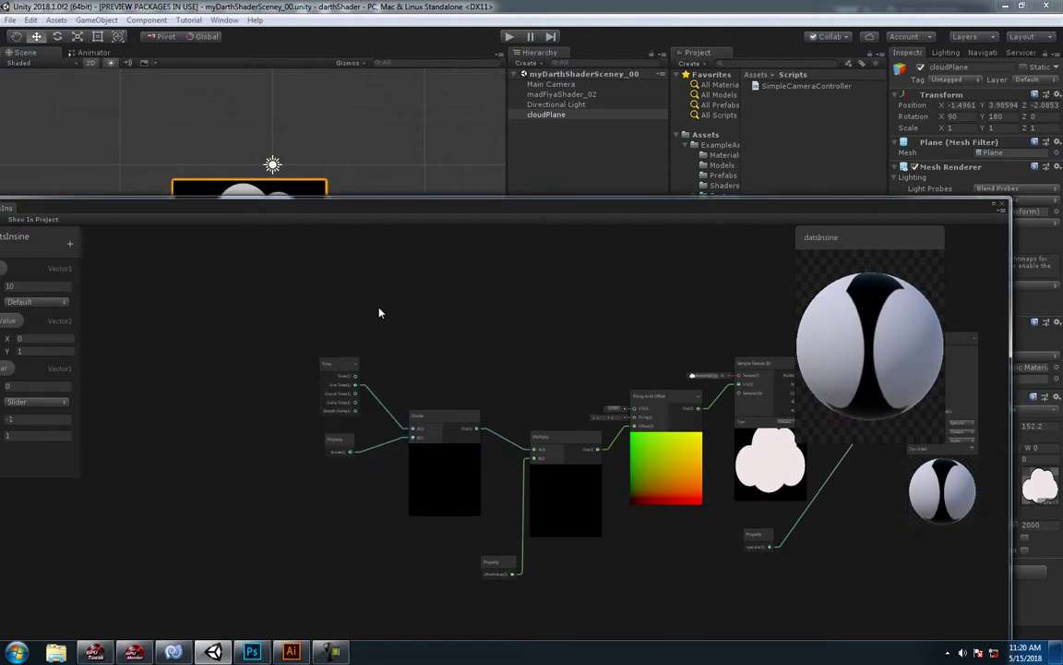
Step: Move the divide property node farther from the Divide node and view the property types available in the blackboard
drag(338, 444, 296, 445)
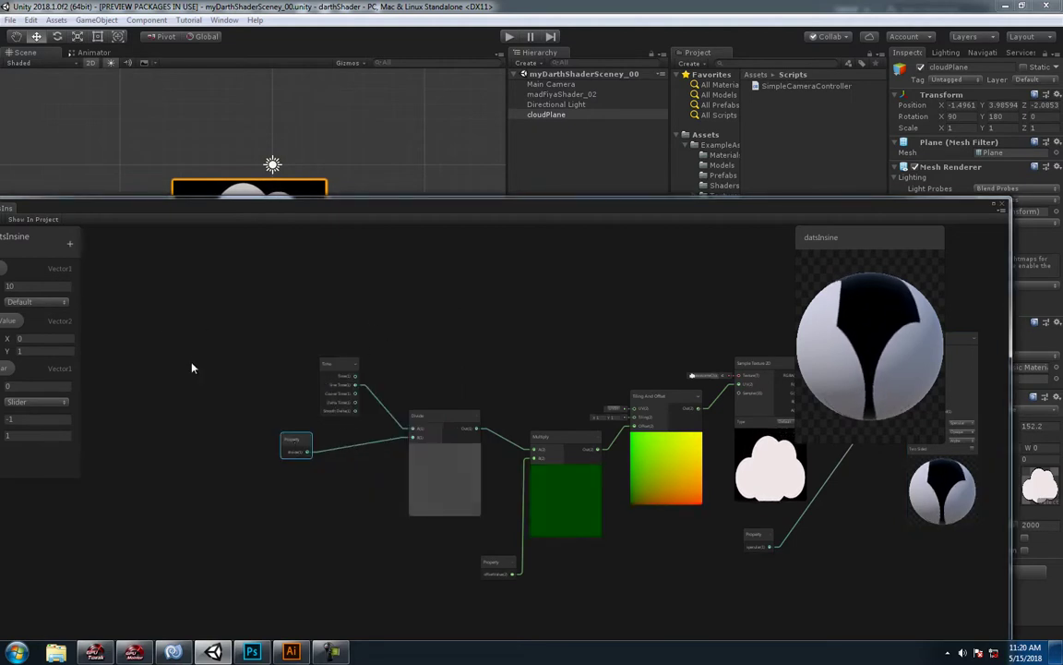
middle_drag(163, 342, 356, 349)
drag(90, 214, 215, 218)
click(189, 246)
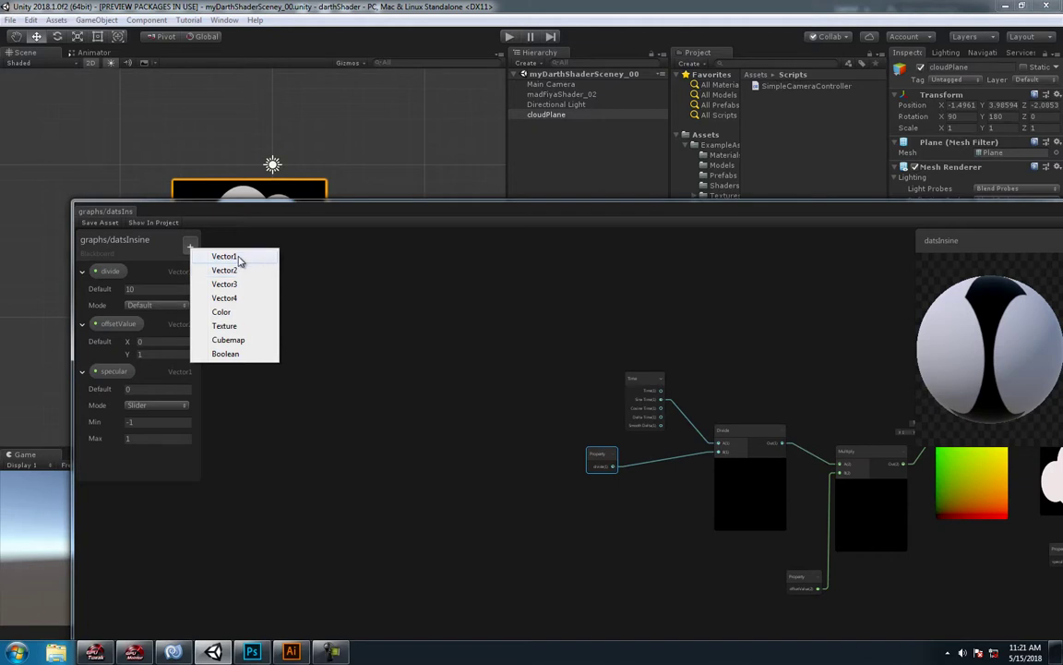
click(294, 324)
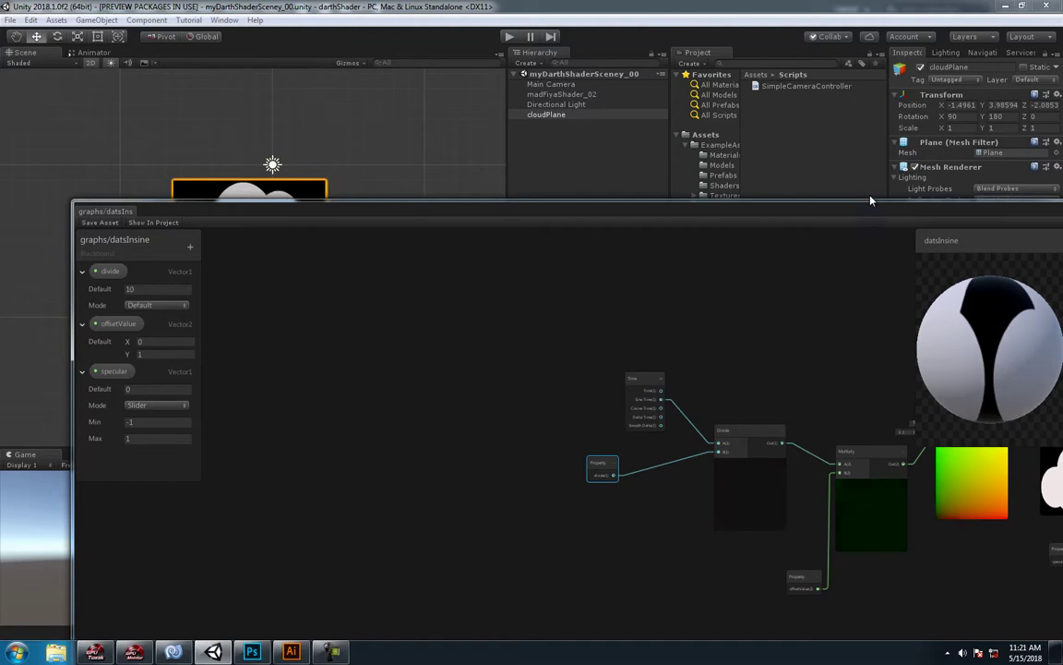
Step: Try an offsetValue Y of 33.77 on the cloud plane's material
drag(848, 218, 561, 495)
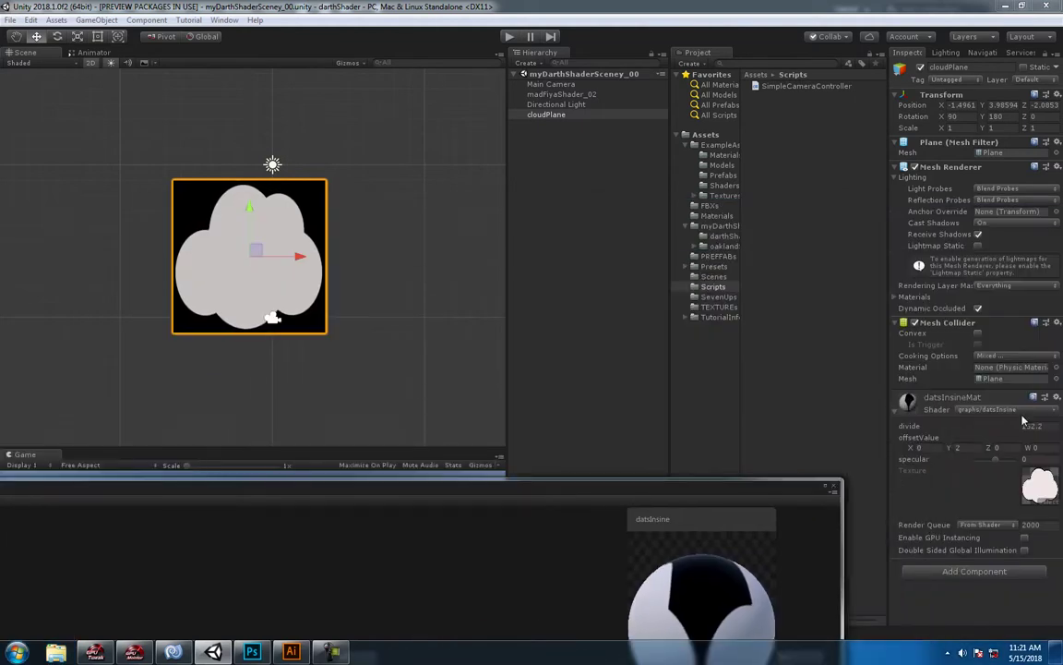
drag(913, 453, 242, 572)
drag(289, 482, 242, 524)
click(933, 447)
text(0)
key(Tab)
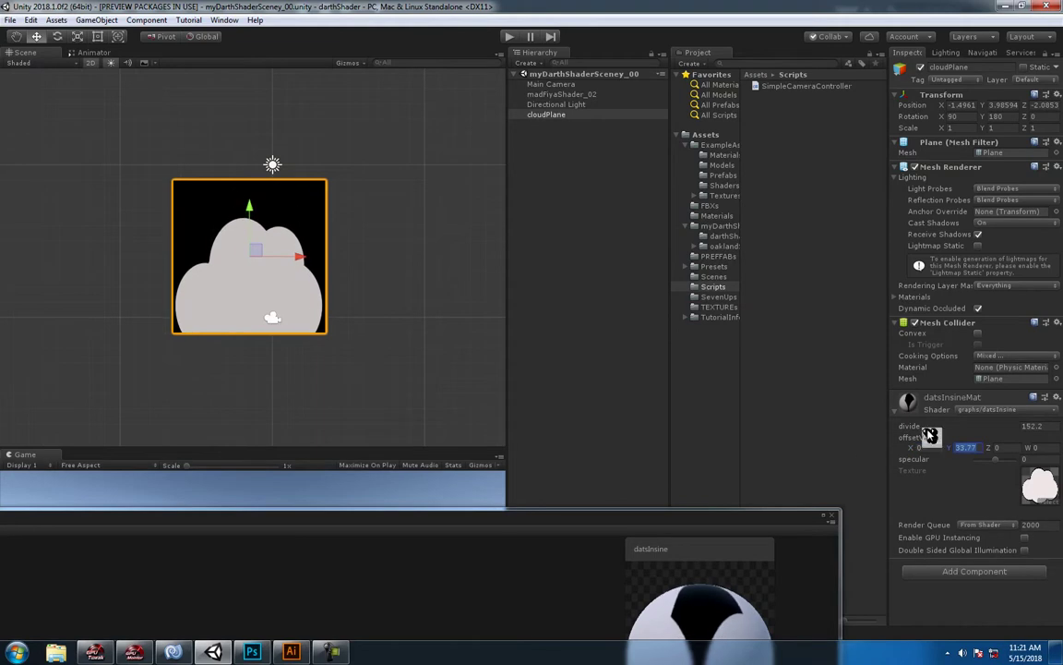
Step: Set the material's offsetValue Y back to 2 and divide to 170.2
drag(1059, 426, 900, 443)
click(977, 451)
text(0)
key(Tab)
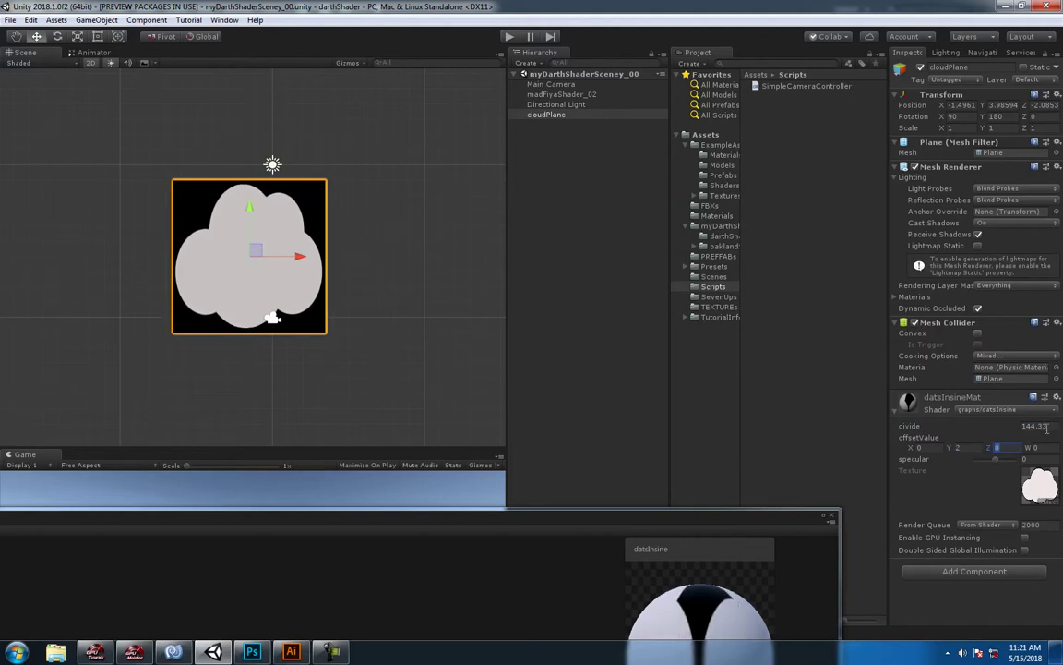
drag(1008, 432, 1052, 424)
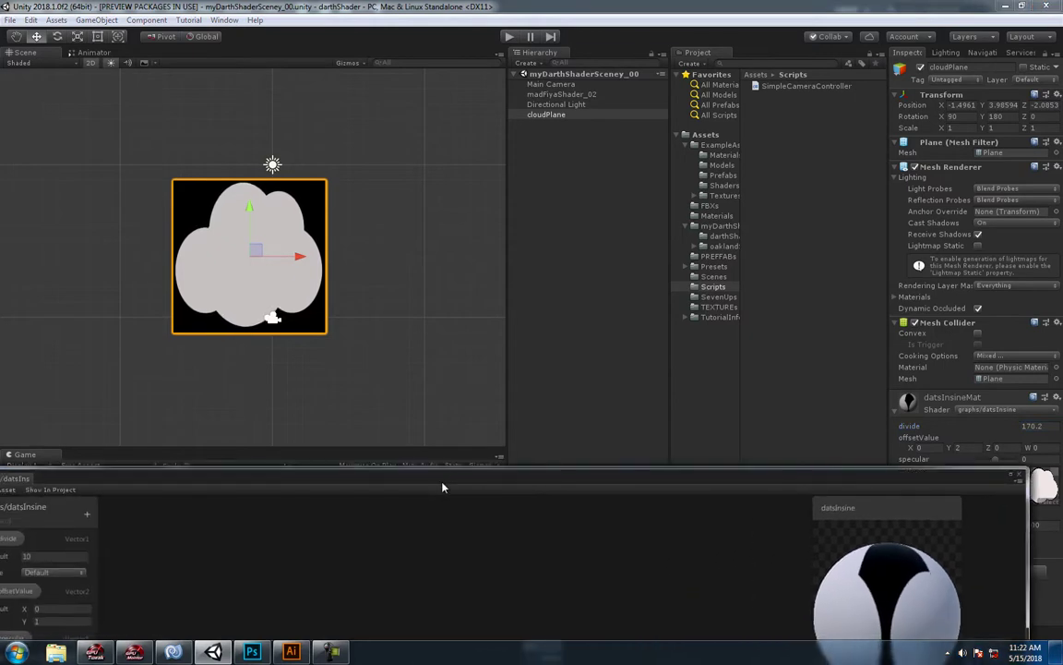
drag(442, 488, 207, 364)
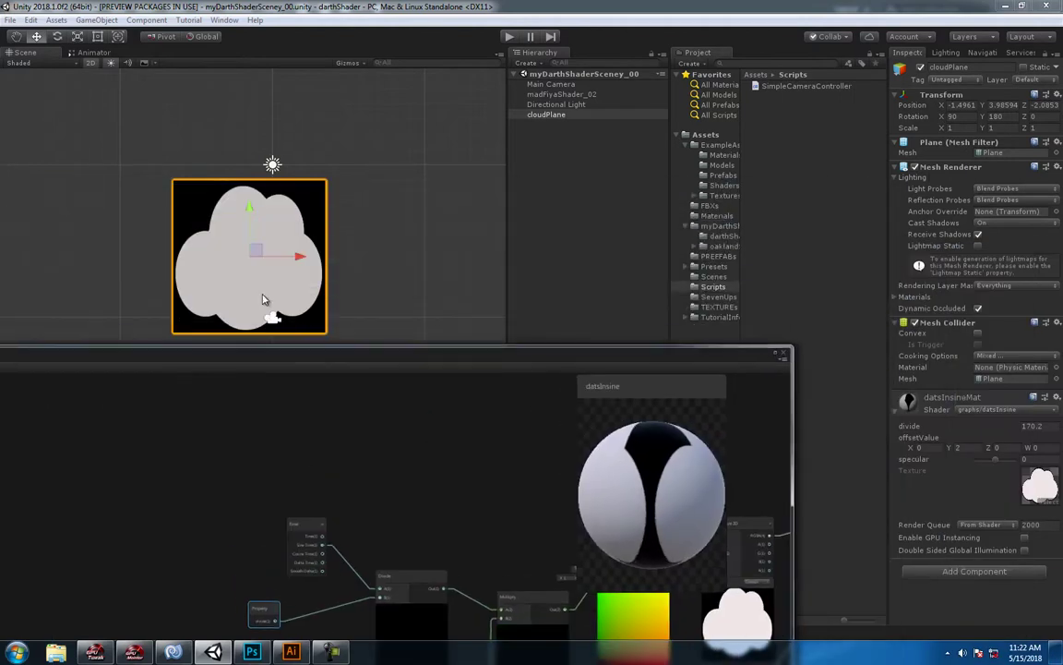
drag(389, 361, 699, 303)
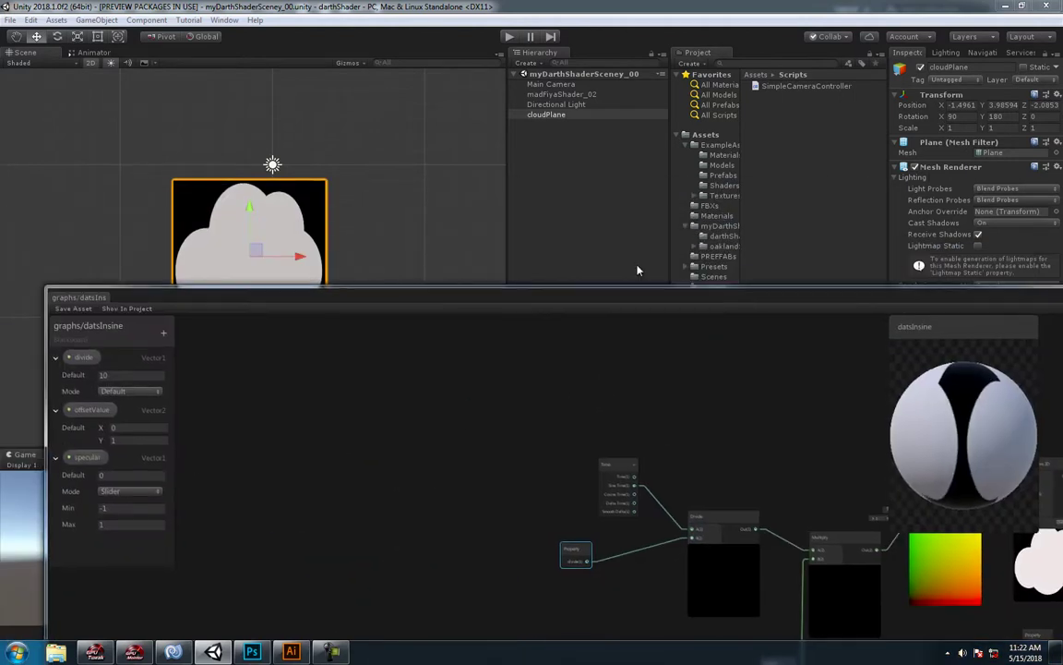
drag(546, 295, 353, 515)
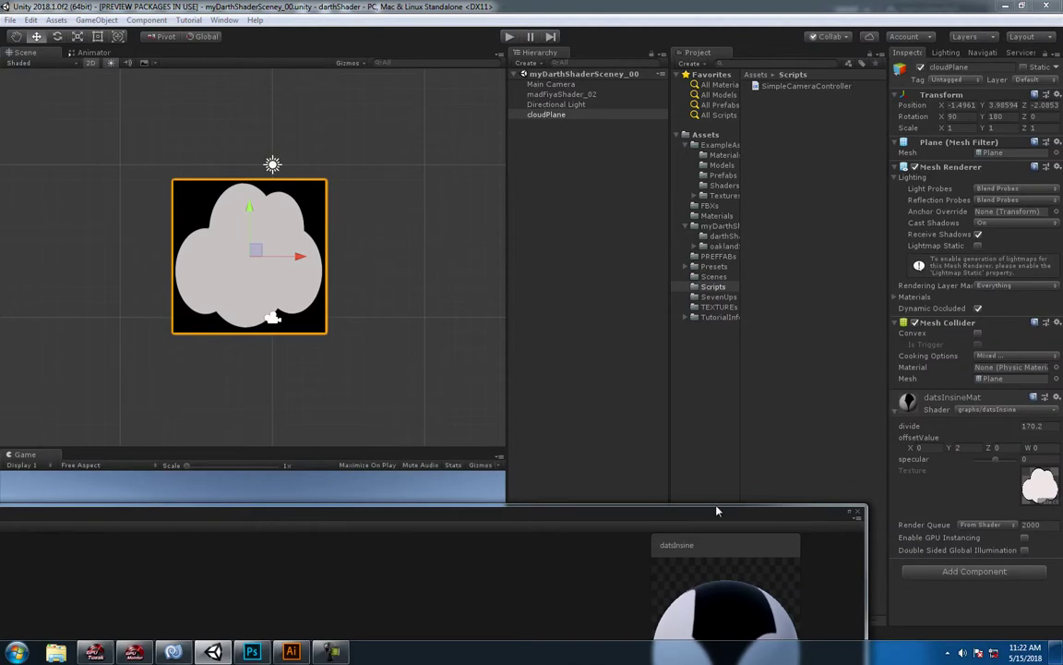
drag(707, 511, 1057, 157)
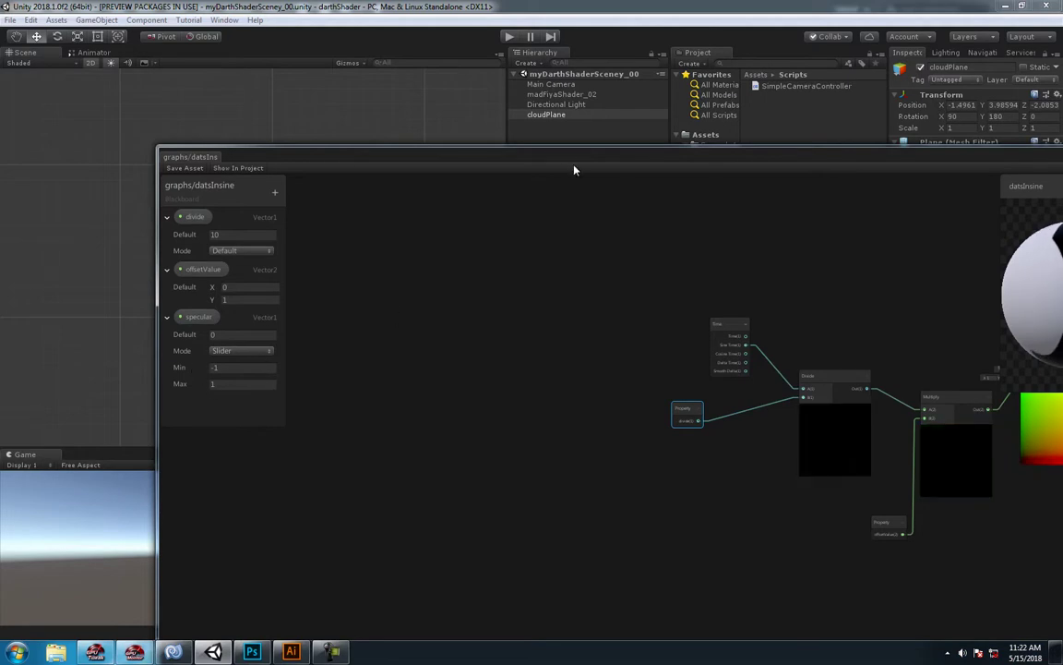
drag(582, 162, 257, 507)
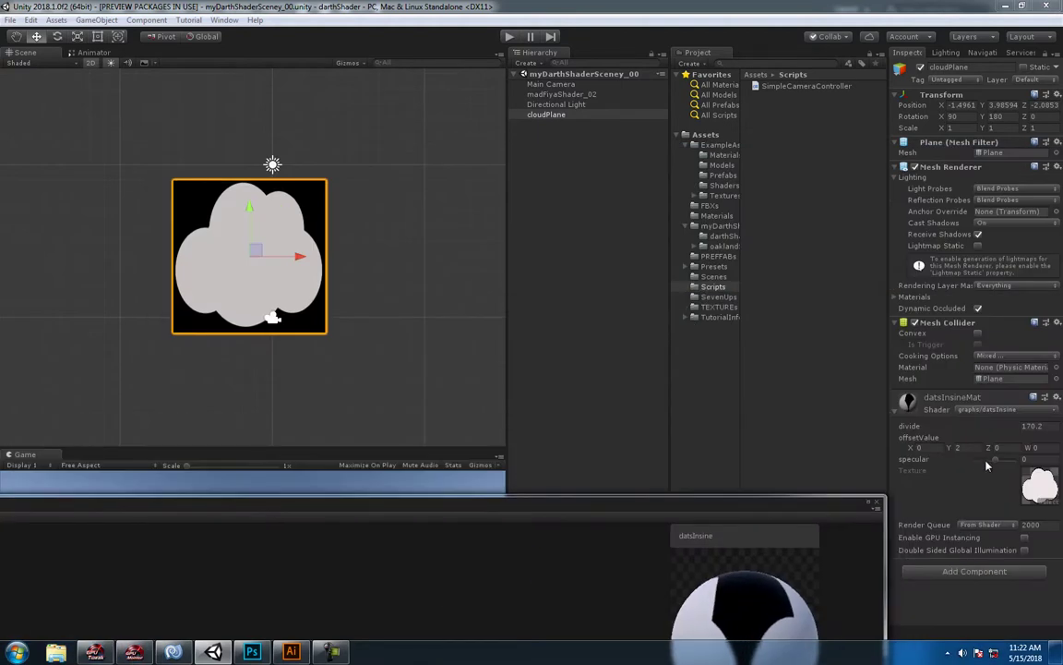
Step: Try changing the material's specular value while viewing the cloud plane in 3D, and reset specular to 0
drag(994, 460, 1000, 461)
click(90, 62)
alt+drag(105, 124, 251, 219)
mouse_move(997, 462)
mouse_down()
mouse_move(1021, 466)
mouse_move(955, 462)
mouse_move(1016, 465)
mouse_move(986, 463)
mouse_move(1001, 463)
mouse_up()
text(0)
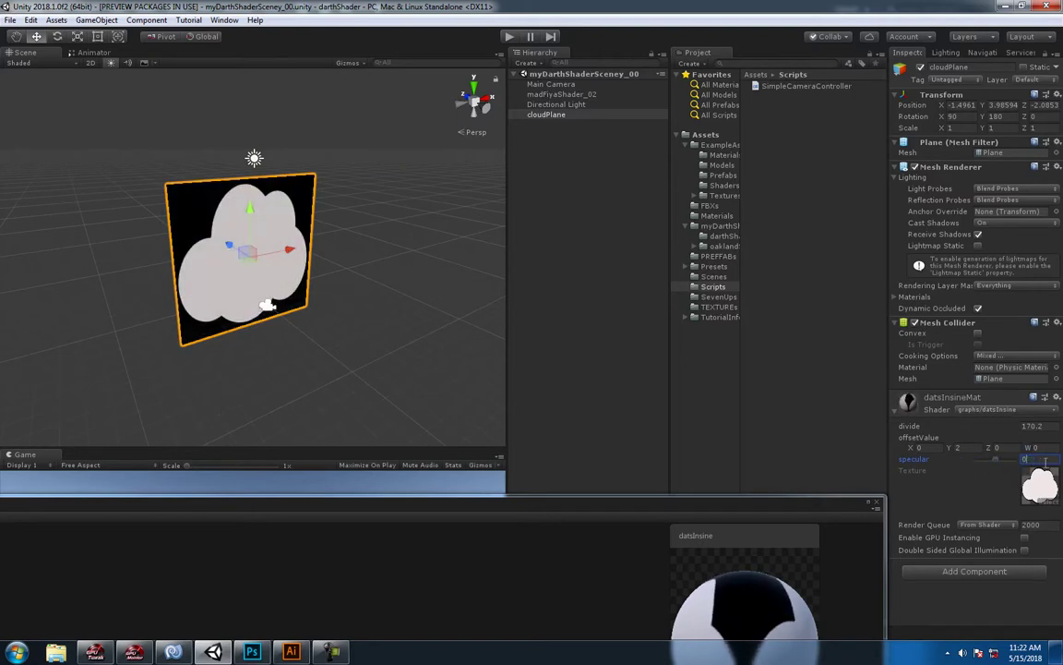
key(Tab)
alt+drag(356, 287, 330, 265)
Step: Examine the node chain from Time through Divide, Multiply, Tiling And Offset and Sample Texture 2D to the PBR Master
drag(385, 509, 660, 199)
middle_drag(636, 313, 170, 316)
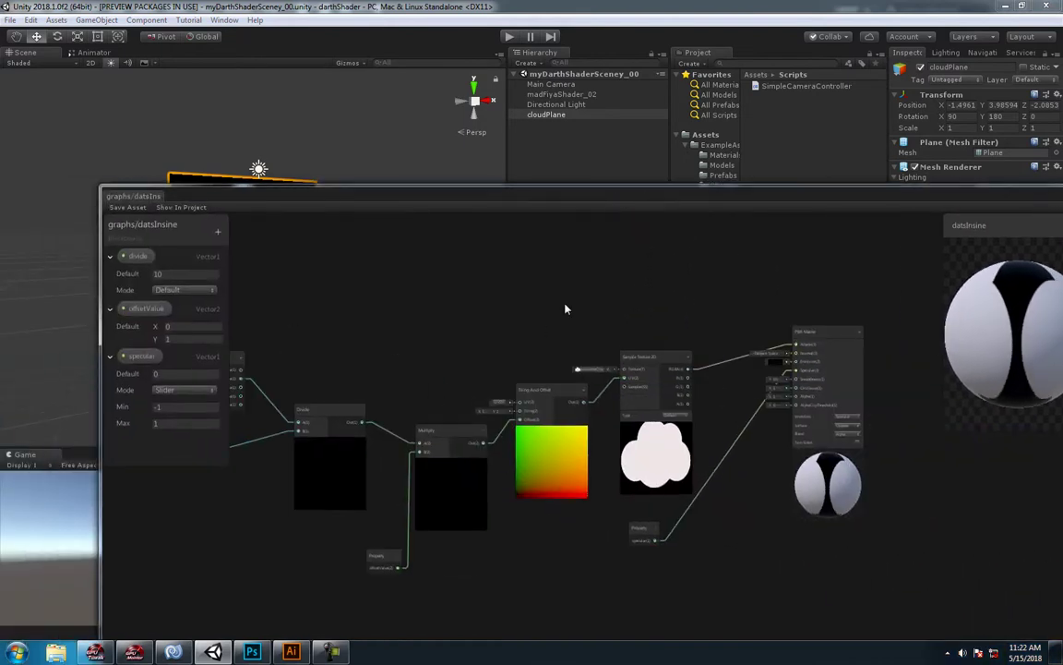
scroll(565, 308, up, 2)
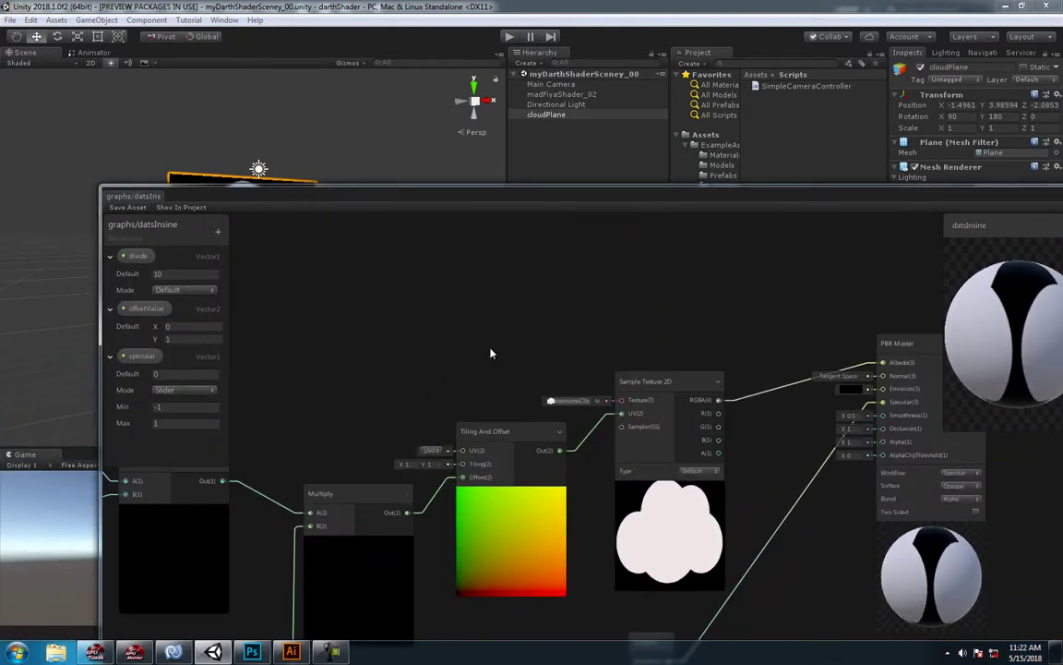
middle_drag(494, 351, 657, 254)
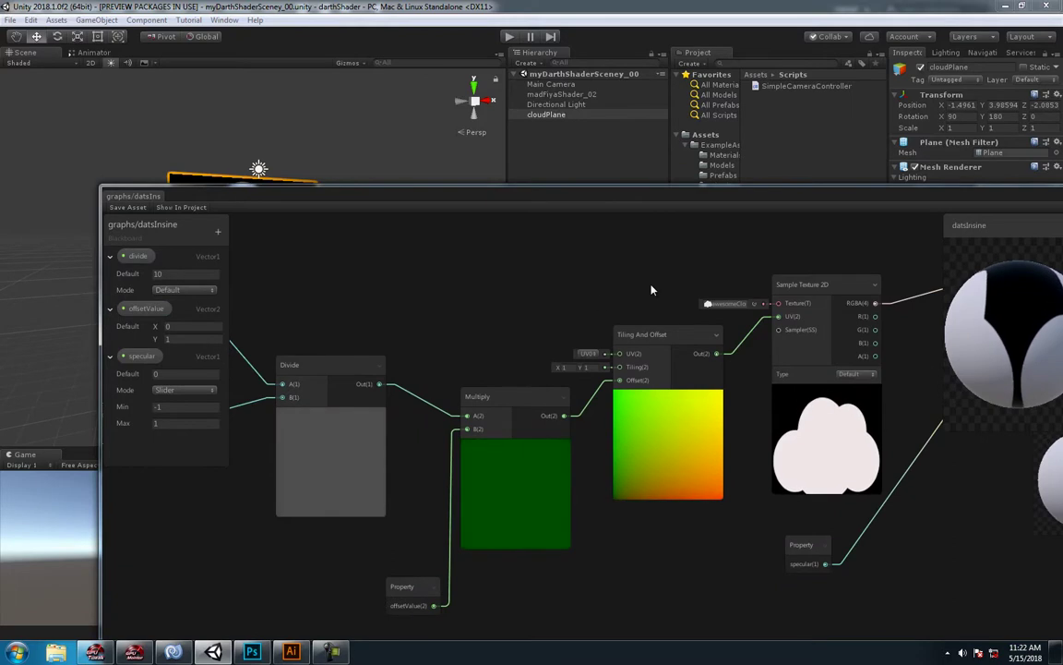
click(664, 335)
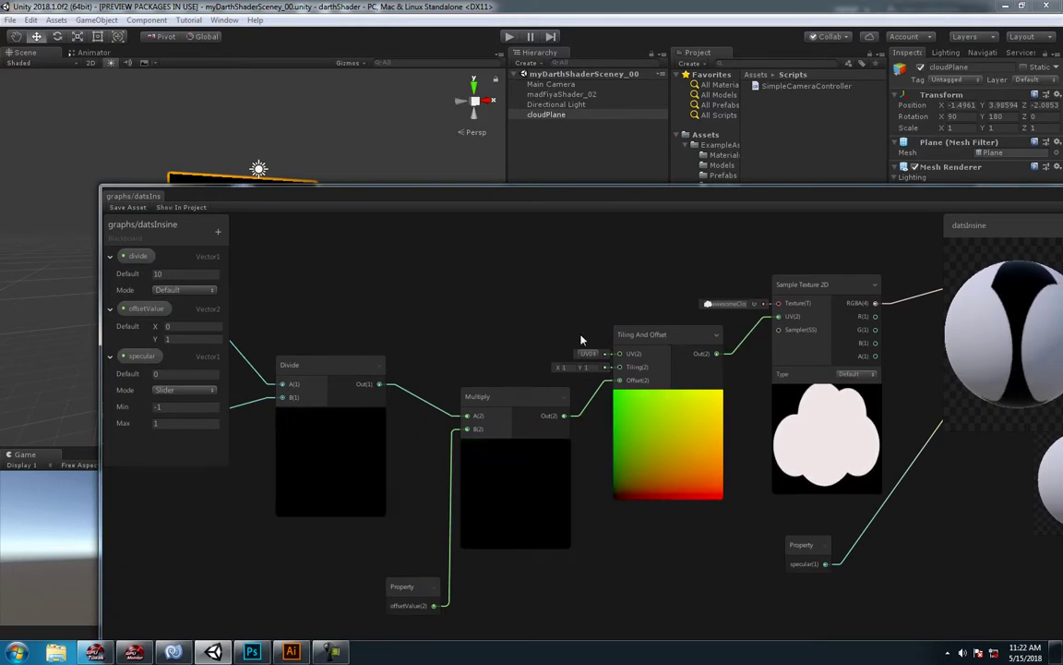
scroll(512, 318, down, 2)
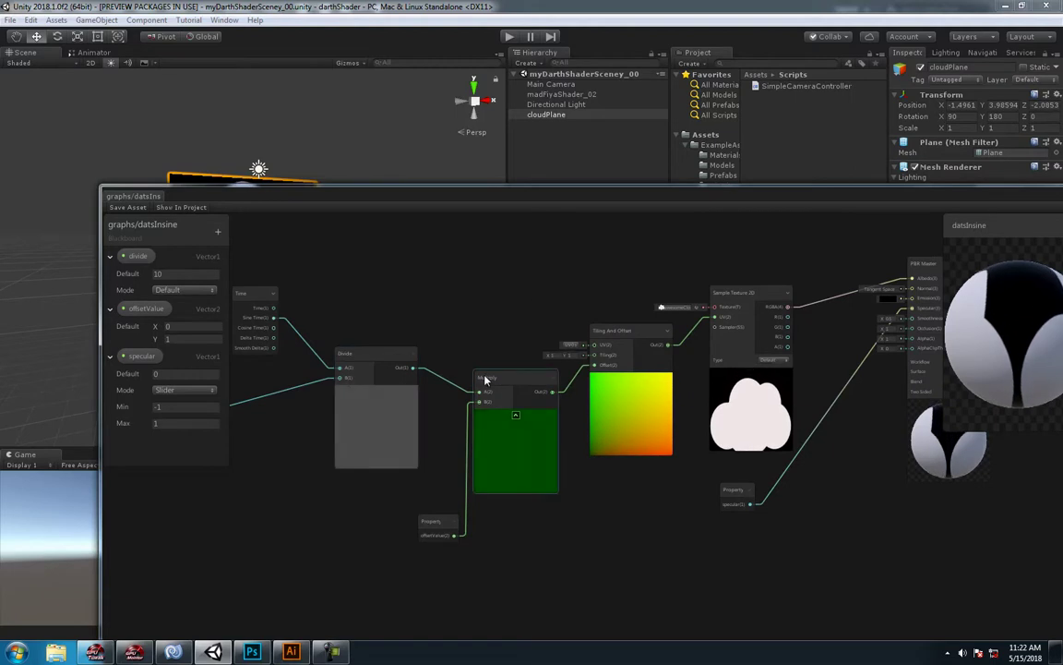
middle_drag(452, 325, 480, 354)
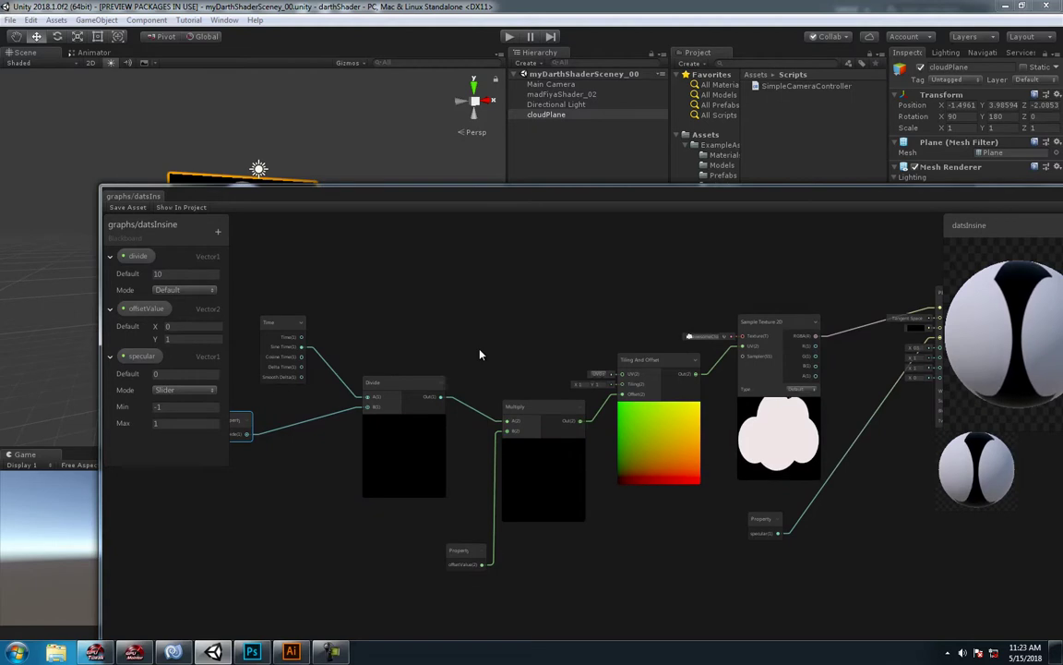
middle_drag(599, 334, 434, 378)
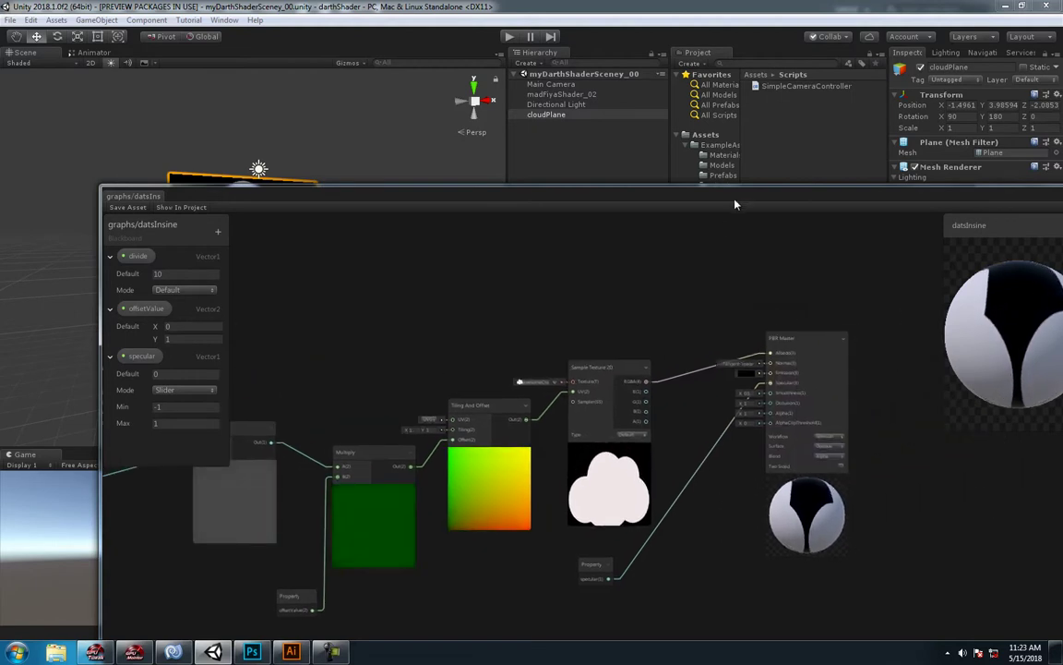
Step: Return the scene to a closer 2D view of the cloud, switch to the Rect tool and deselect the plane
drag(736, 196, 415, 427)
alt+drag(406, 271, 347, 281)
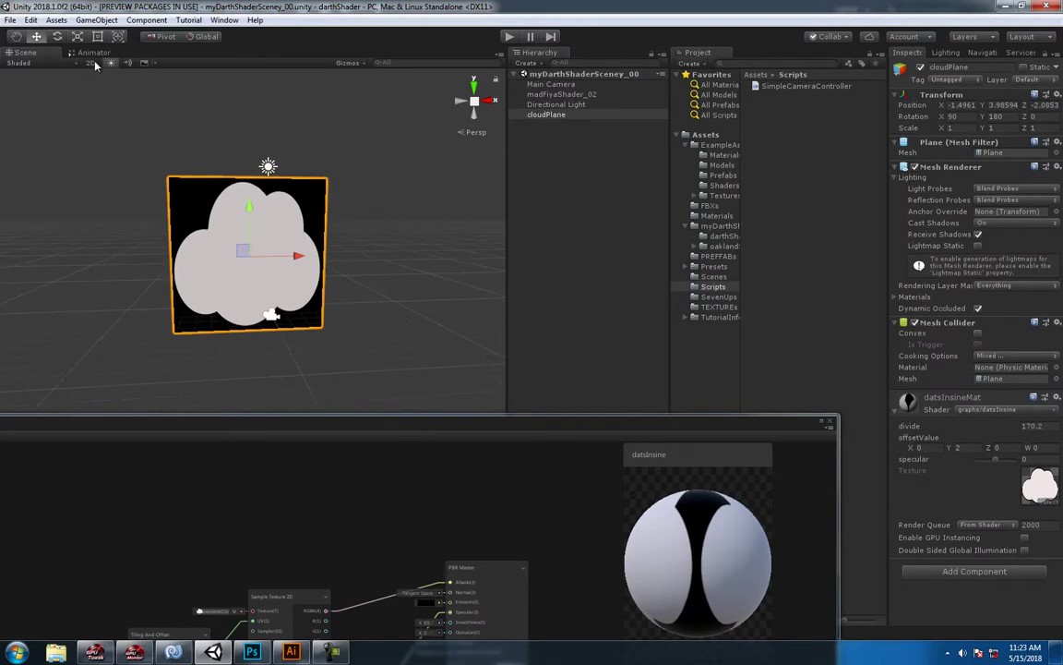
click(90, 63)
key(t)
scroll(360, 276, up, 3)
click(377, 302)
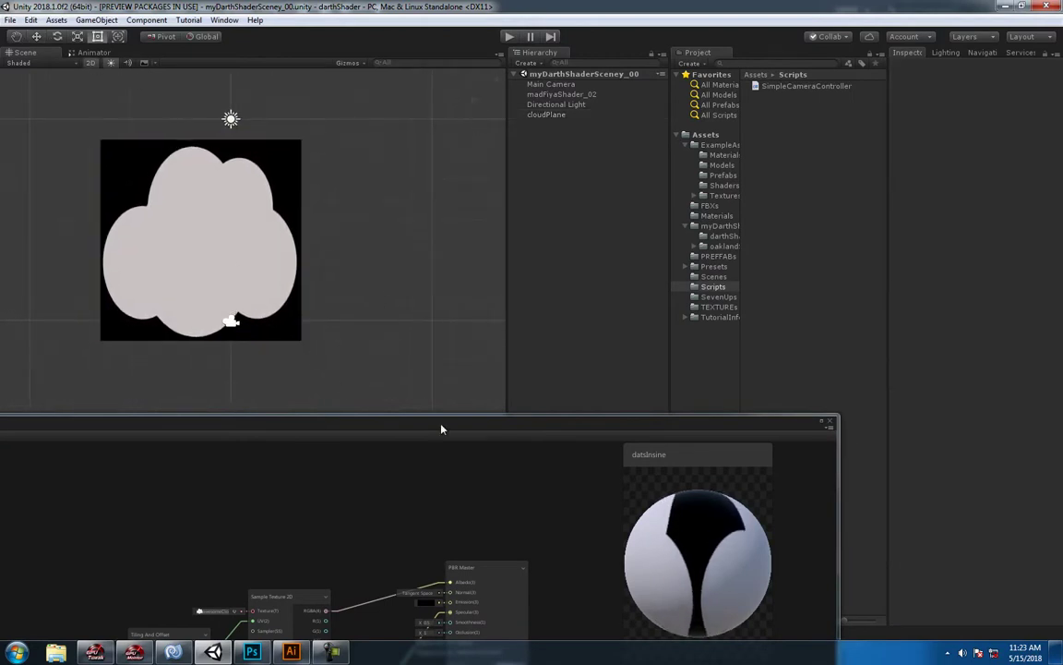
Step: Reselect the cloud plane to show its material values and bring the datsInsine graph back into view
drag(442, 426, 757, 210)
drag(579, 209, 404, 315)
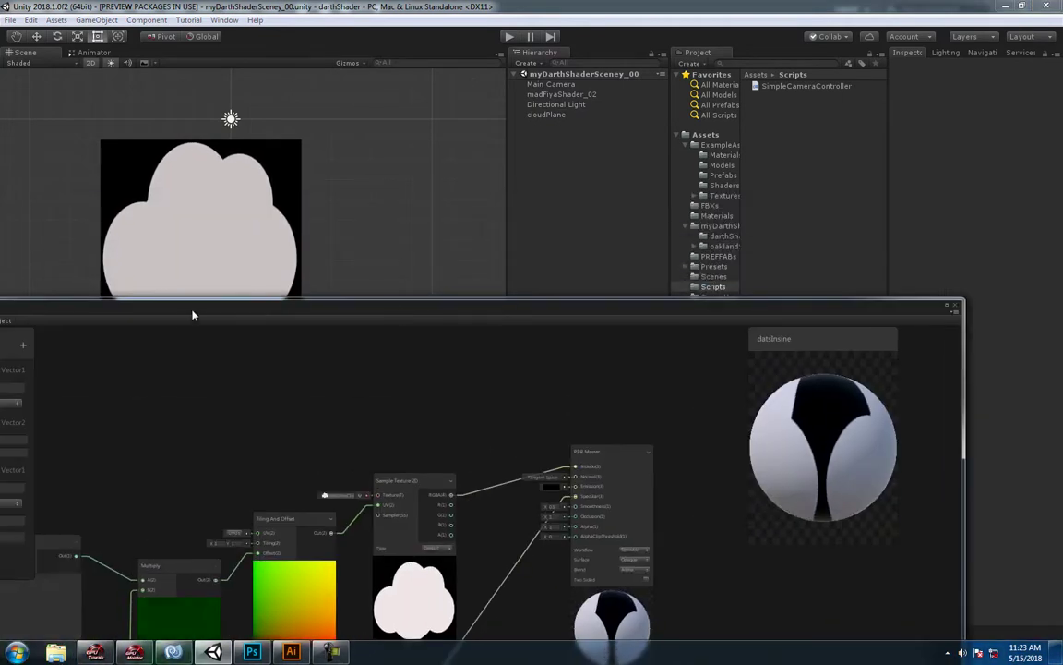
click(227, 258)
drag(910, 316, 801, 514)
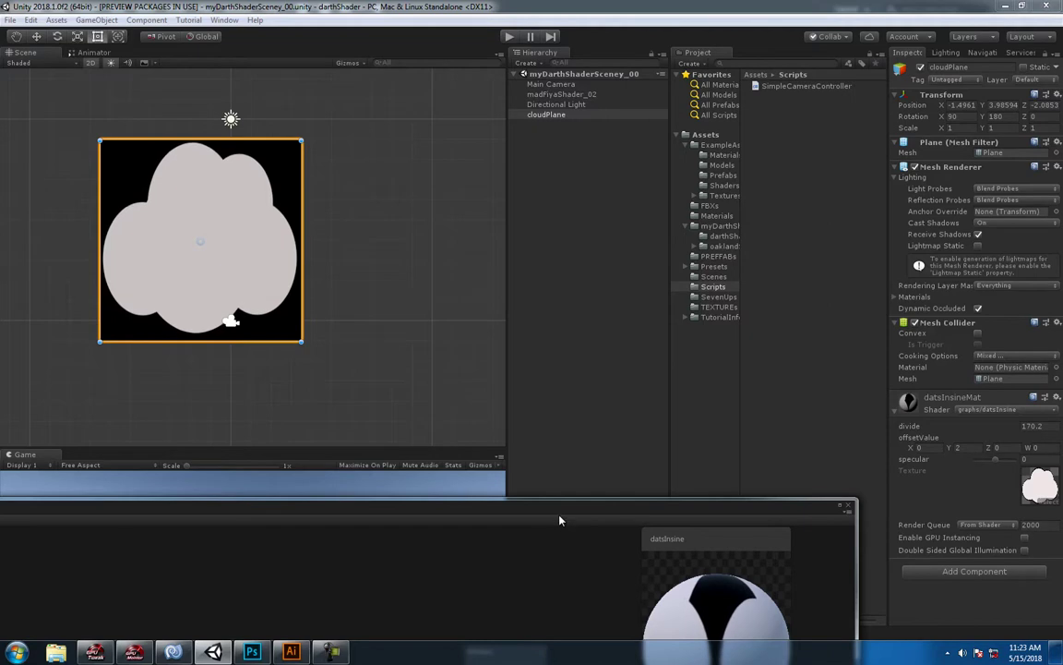
drag(559, 520, 770, 193)
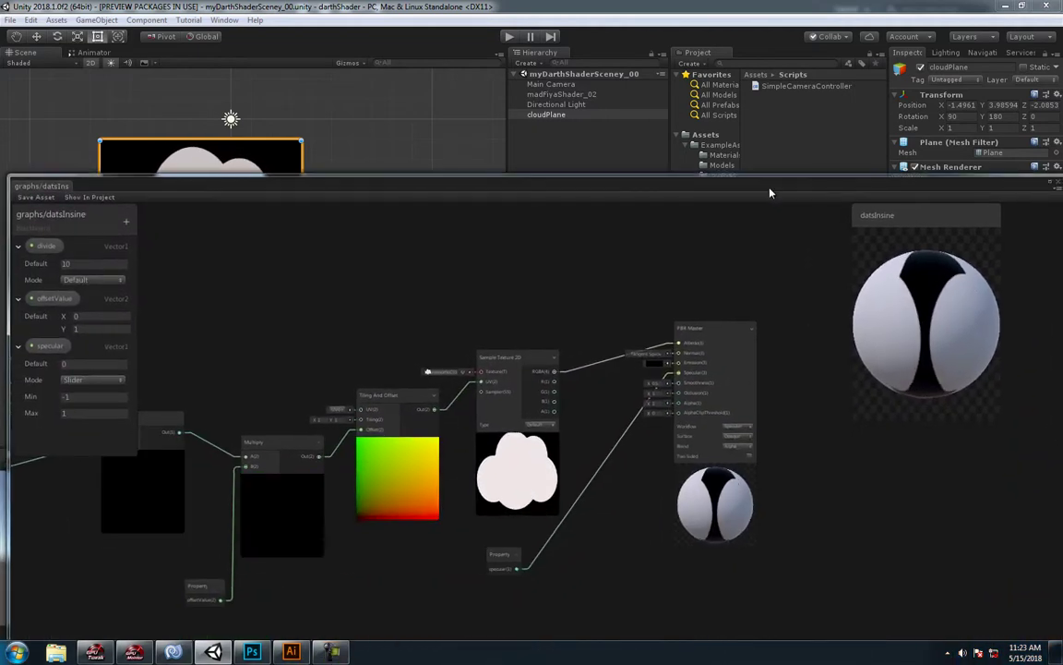